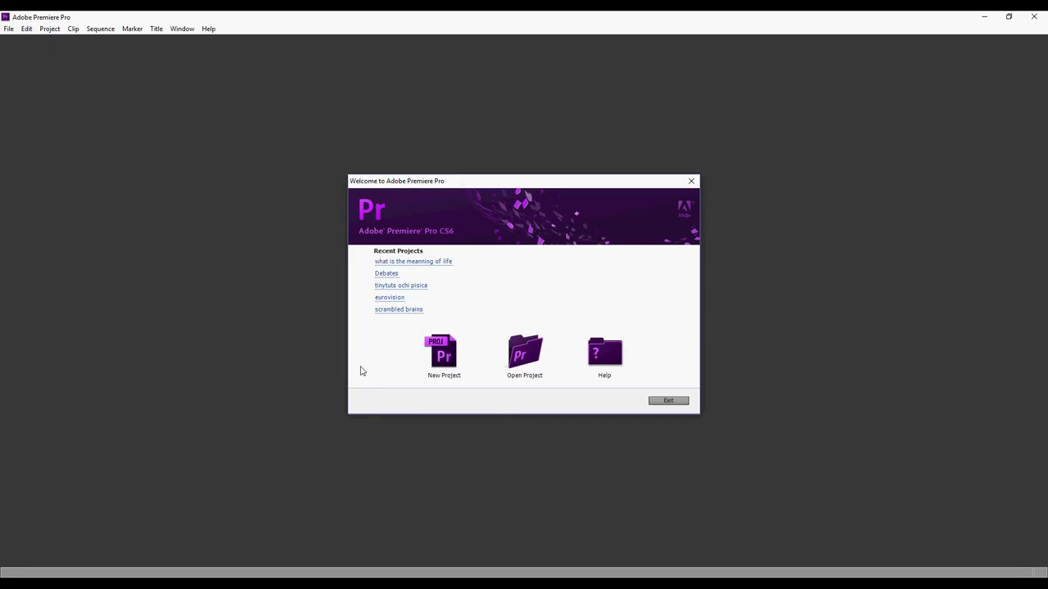
Create the project 'First Project' with a DVCPROHD 1080p24 sequence named Movie.
click(444, 352)
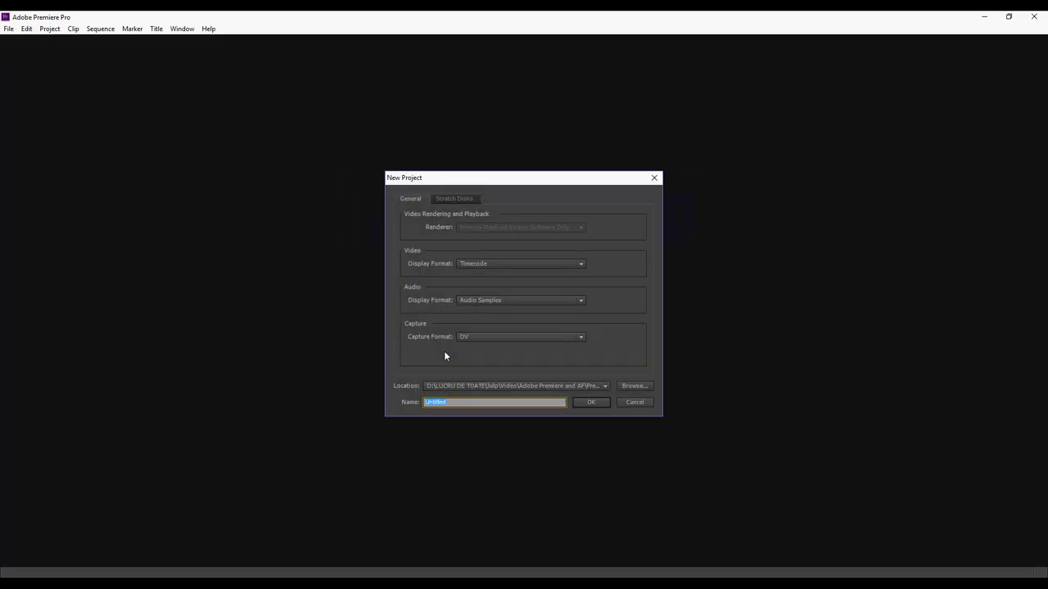
text(Project)
click(589, 402)
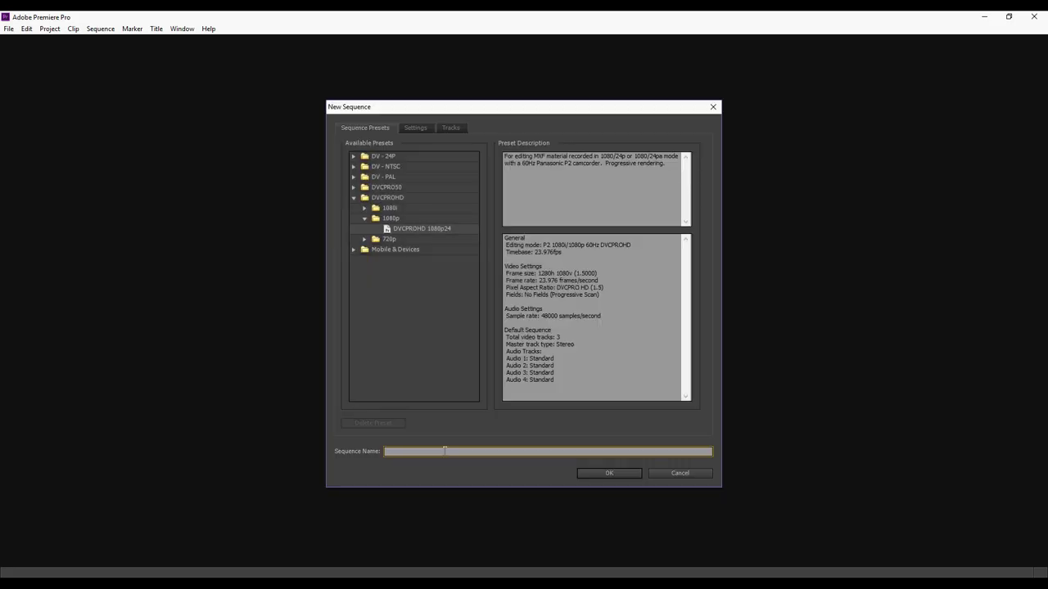
click(607, 474)
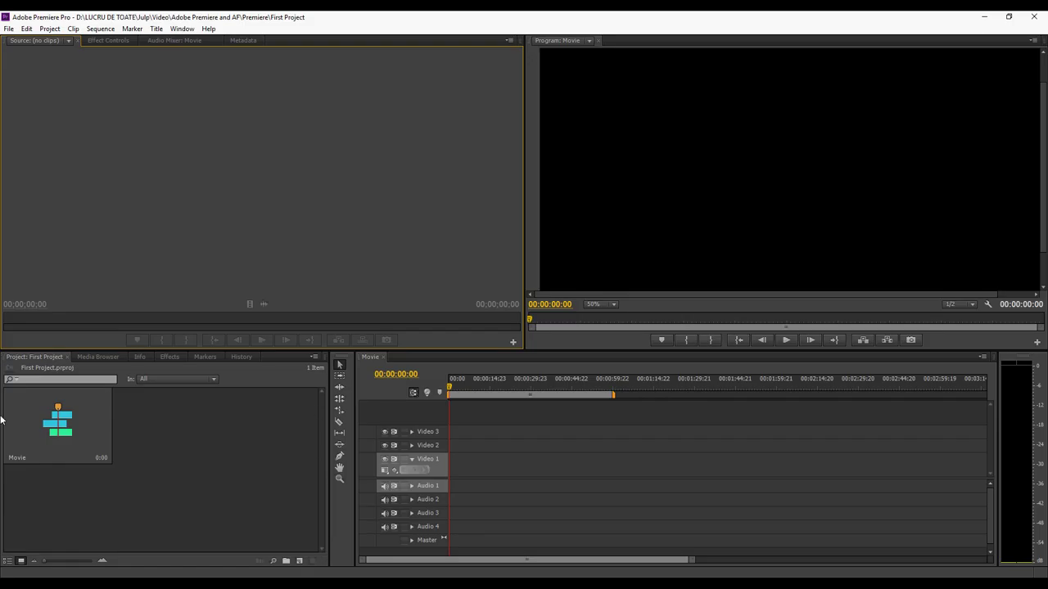
Import the Sweets_1Videvo.mov and Chocolate.mp4 clips into the Project panel.
right_click(161, 430)
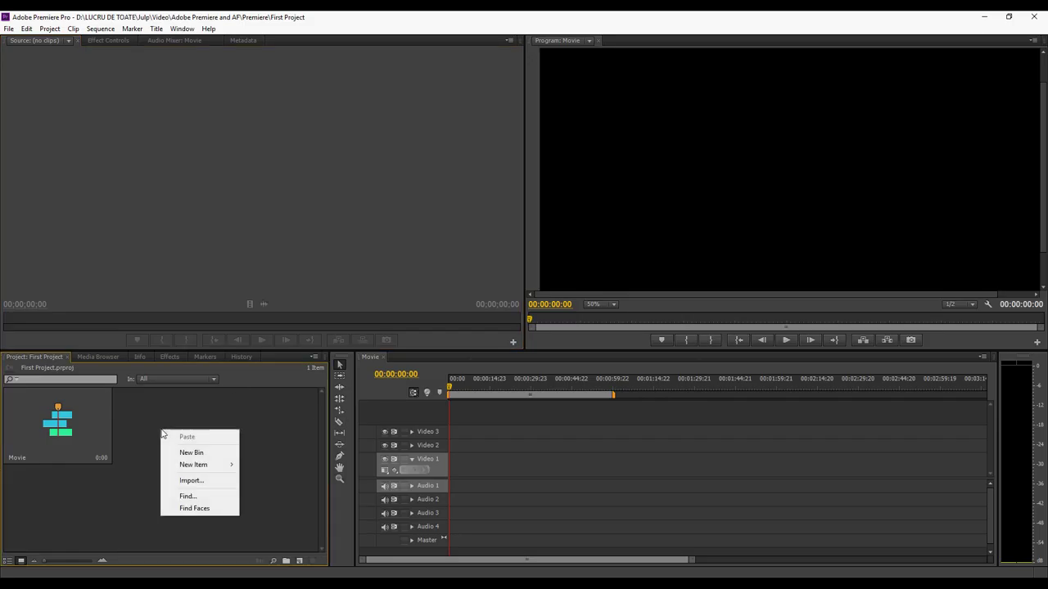
click(190, 481)
scroll(450, 270, down, 3)
click(187, 114)
ctrl+click(600, 414)
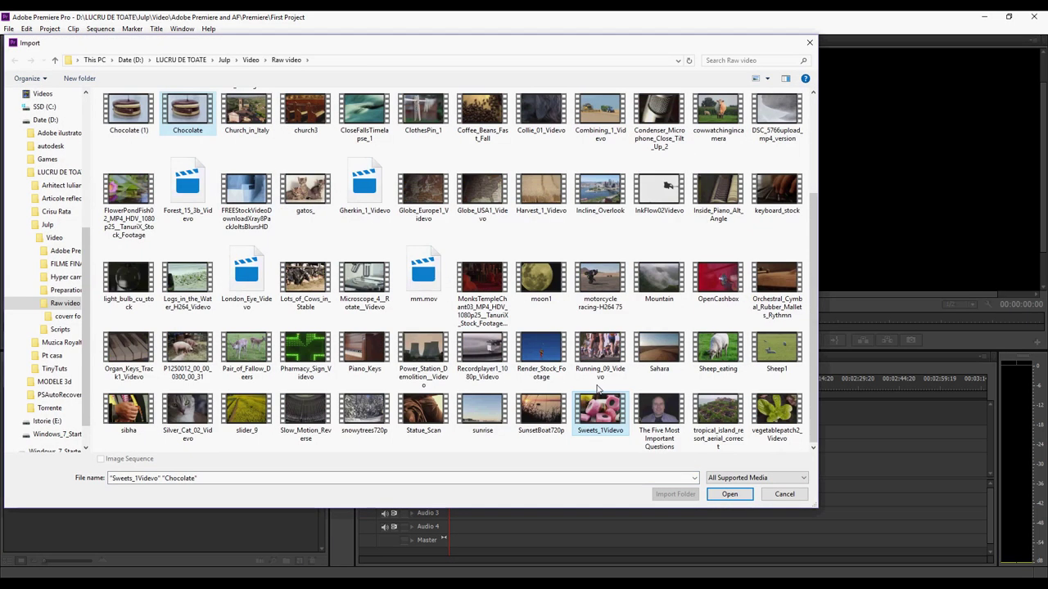
click(724, 496)
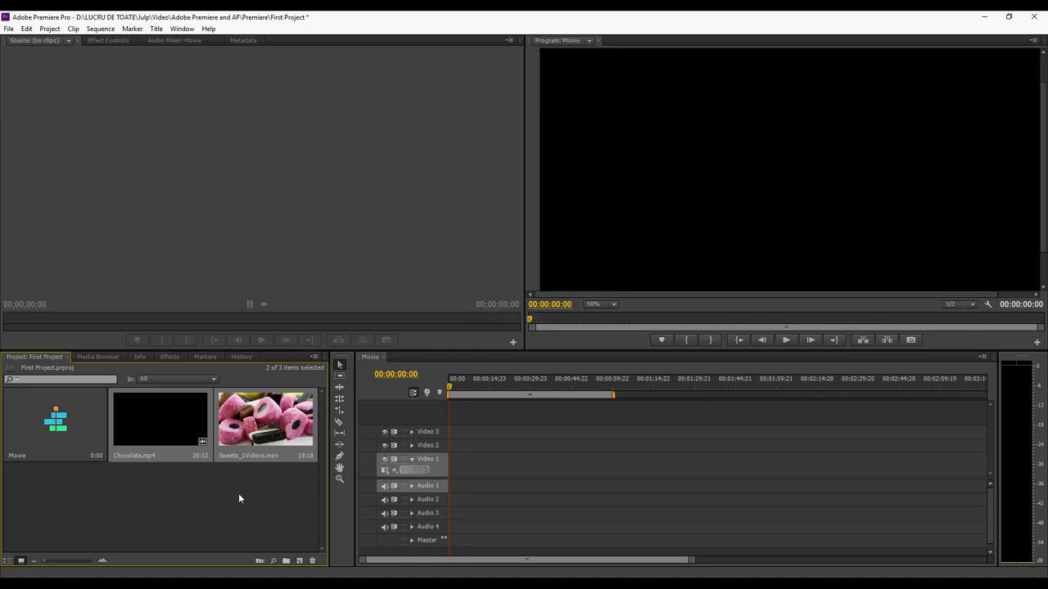
Import Celtic Impulse.mp3, then drag Sweets_1Videvo.mov onto Video 1.
double_click(196, 491)
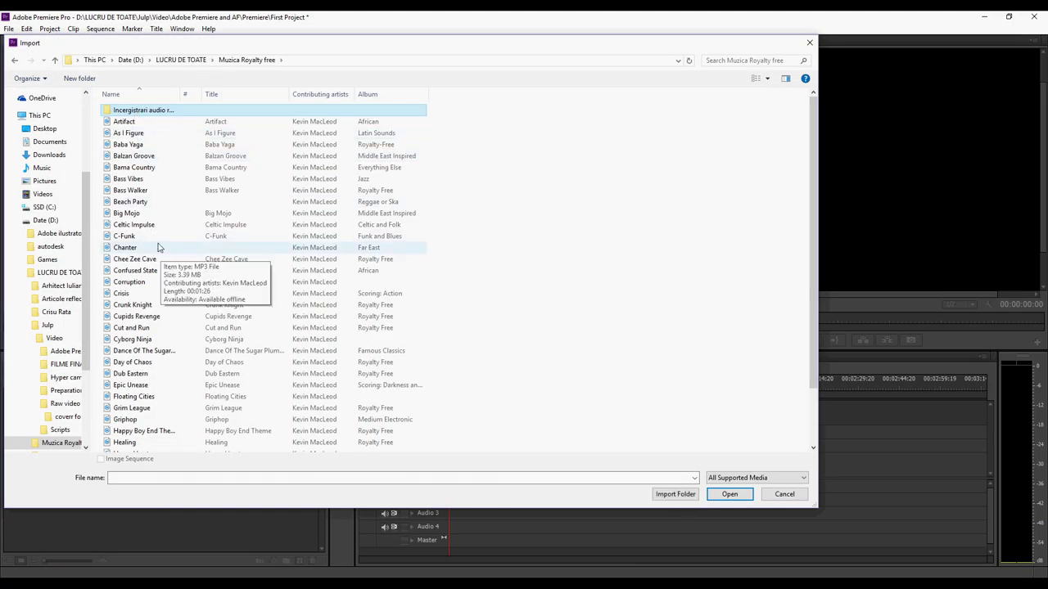
click(135, 224)
click(730, 494)
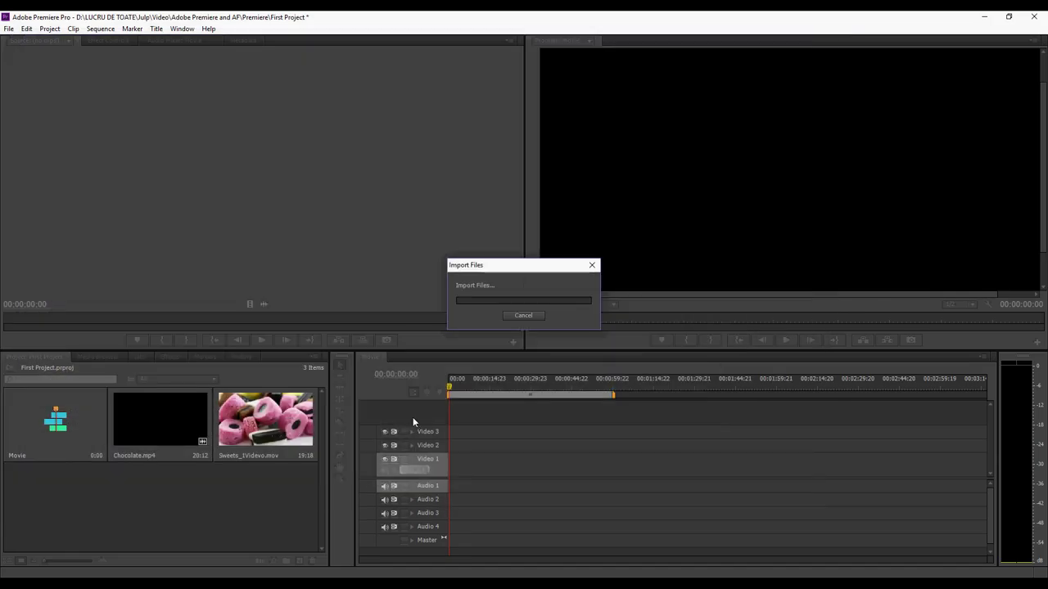
click(203, 501)
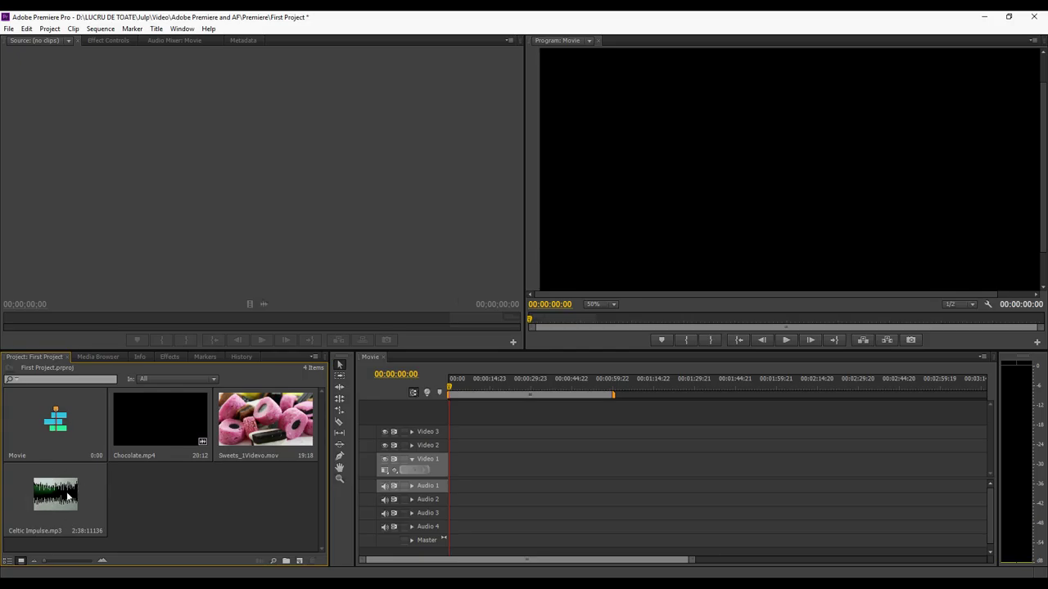
drag(262, 421, 450, 465)
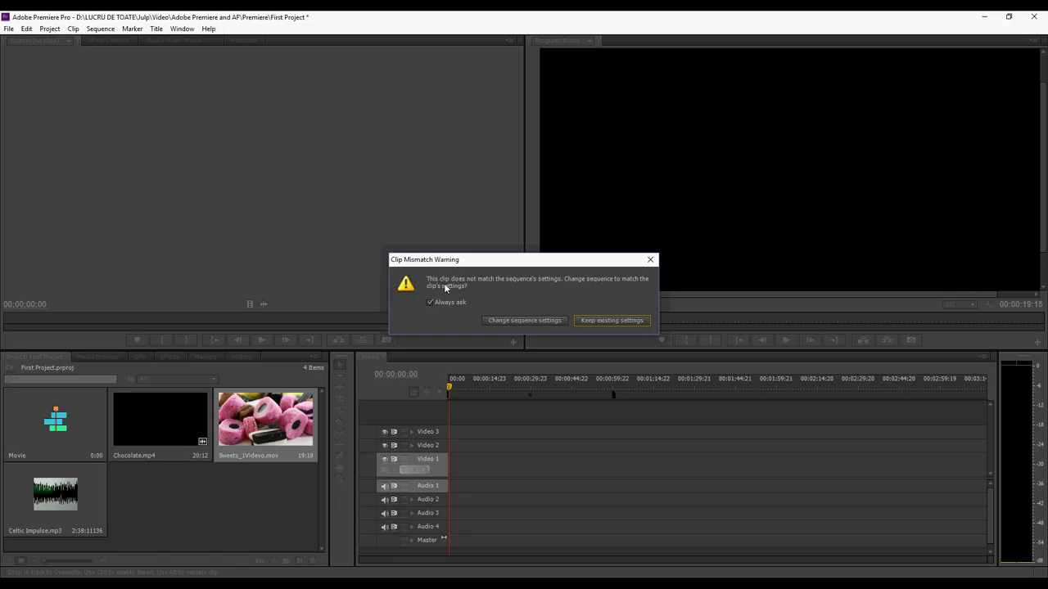
Change the sequence settings to match the Sweets clip and set the Program monitor zoom to 25%.
click(536, 323)
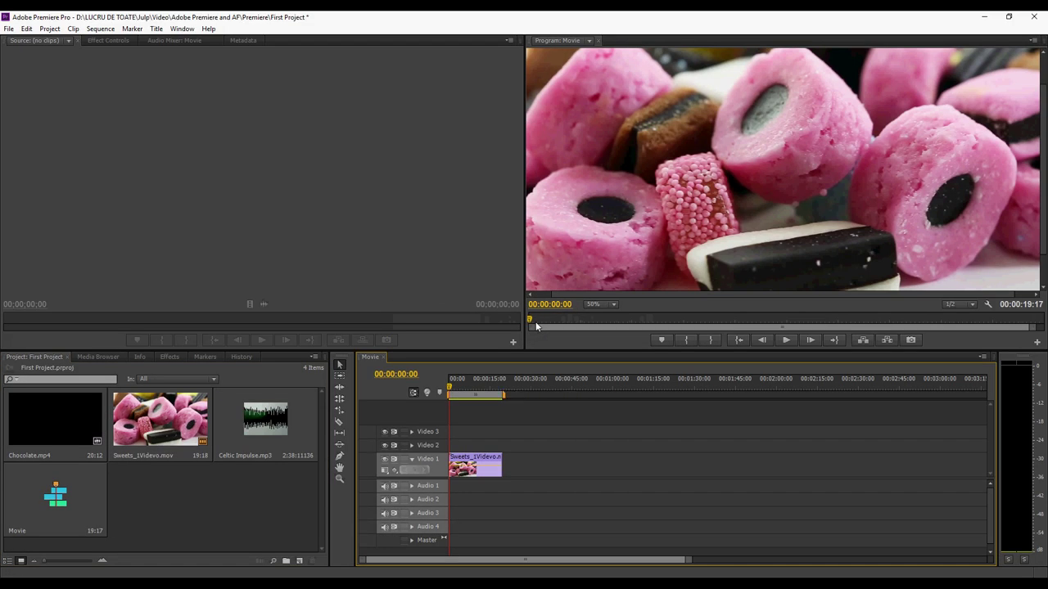
click(604, 305)
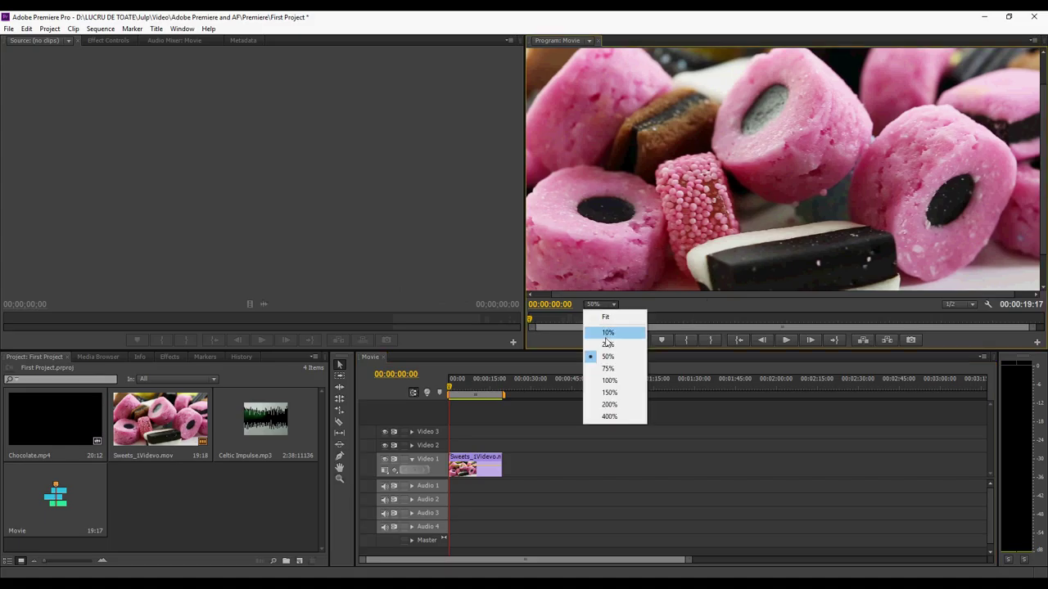
click(604, 342)
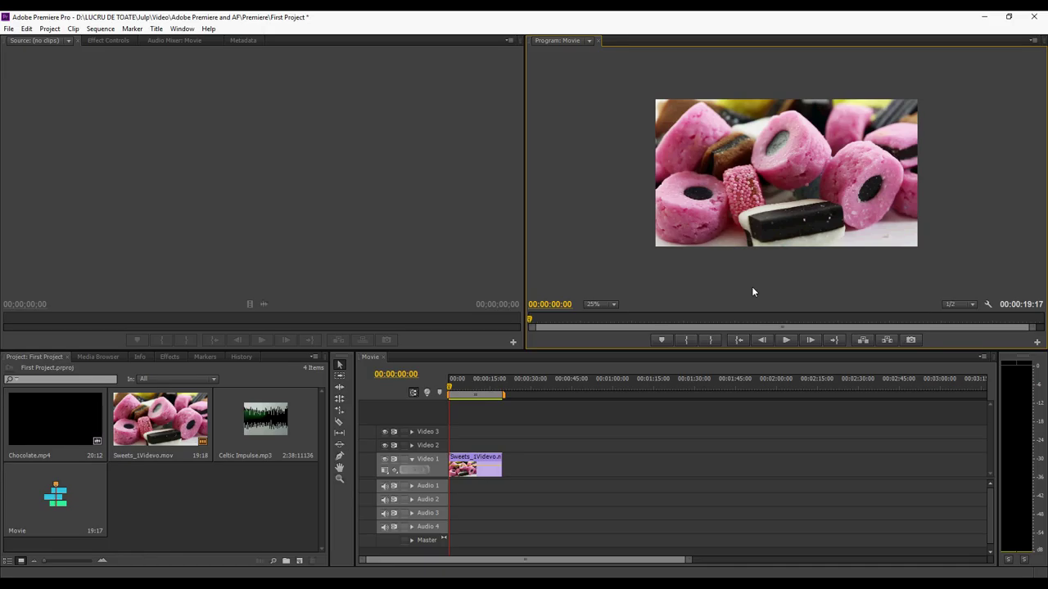
Place Chocolate.mp4 right after the Sweets clip on Video 1 and scrub the playhead.
click(64, 415)
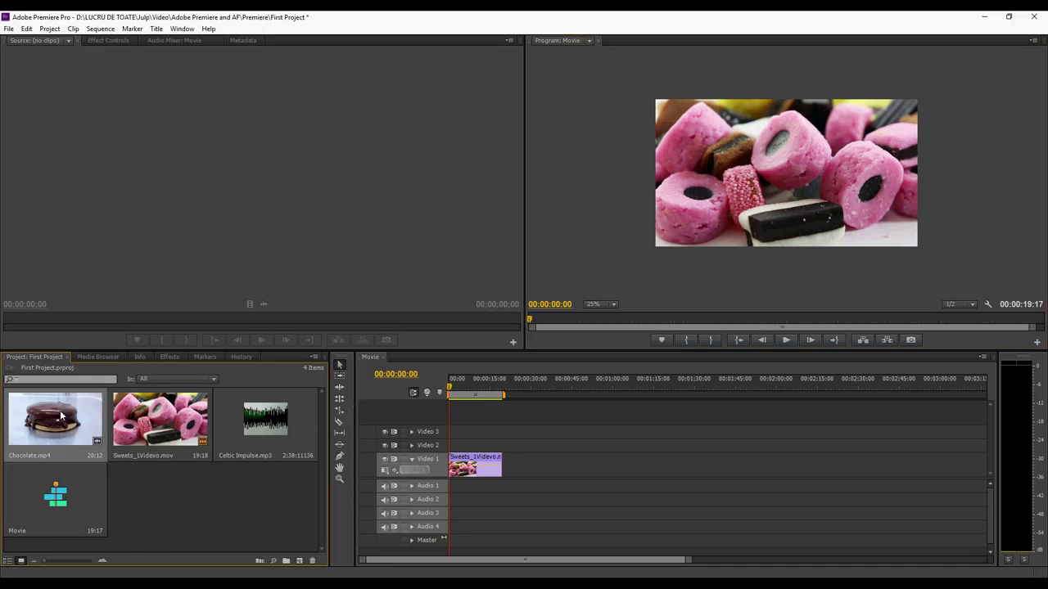
drag(64, 426, 515, 467)
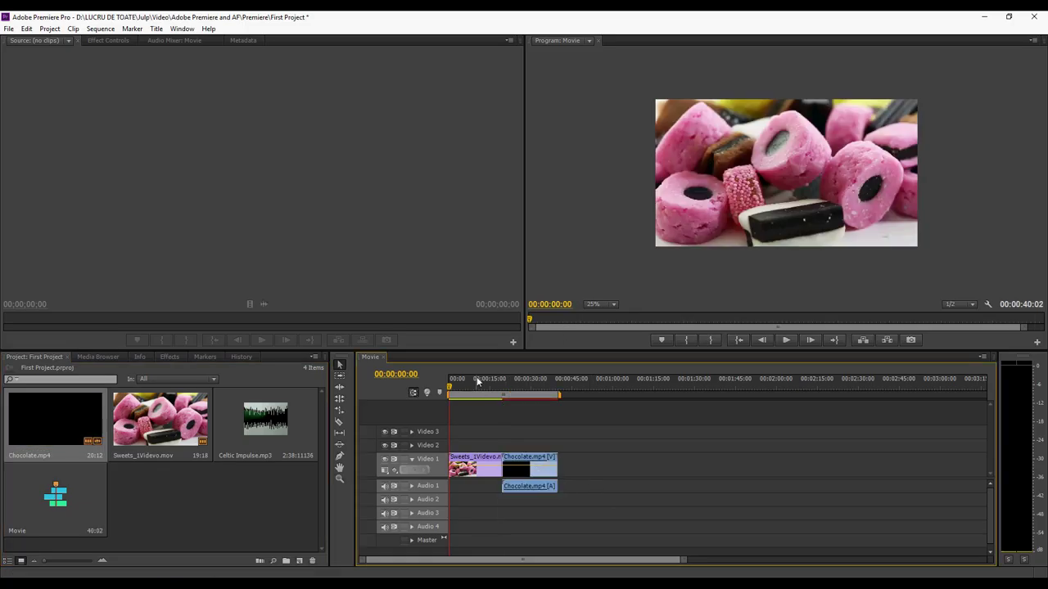
drag(449, 390, 540, 397)
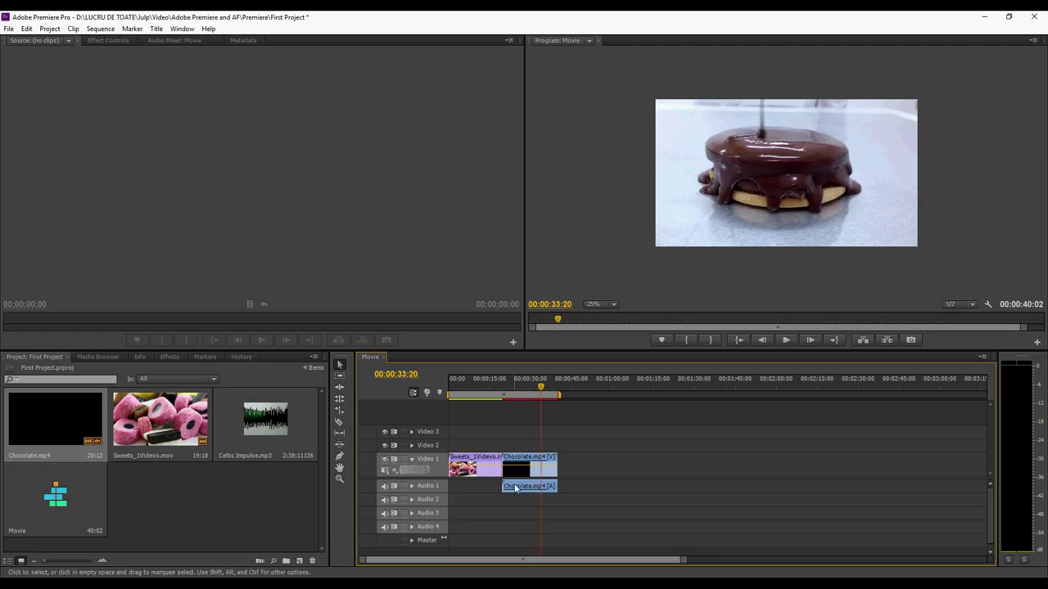
Unlink the Chocolate clip's audio and delete it from Audio 1.
click(411, 486)
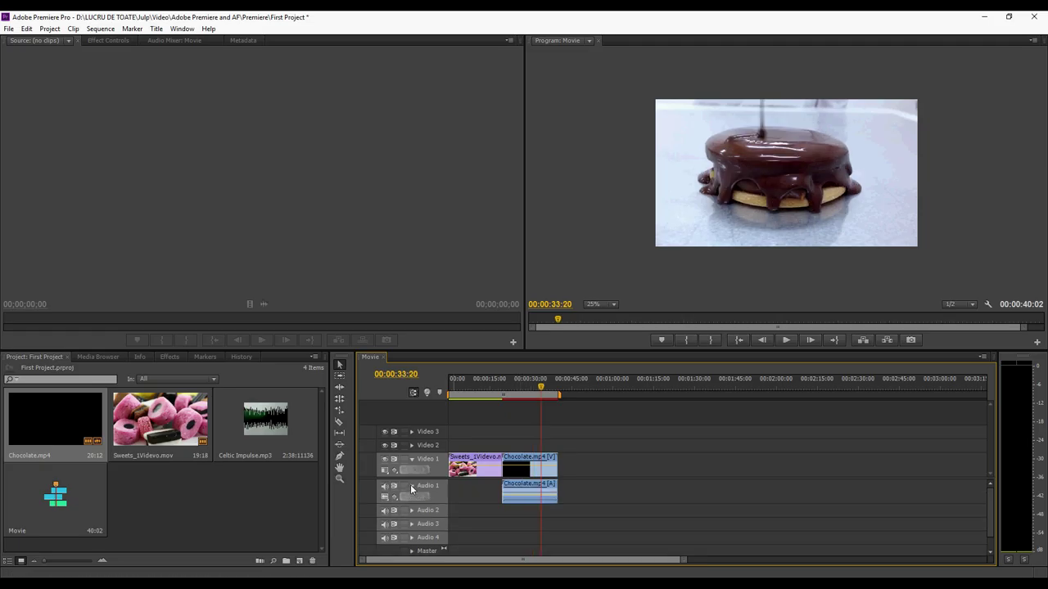
click(522, 488)
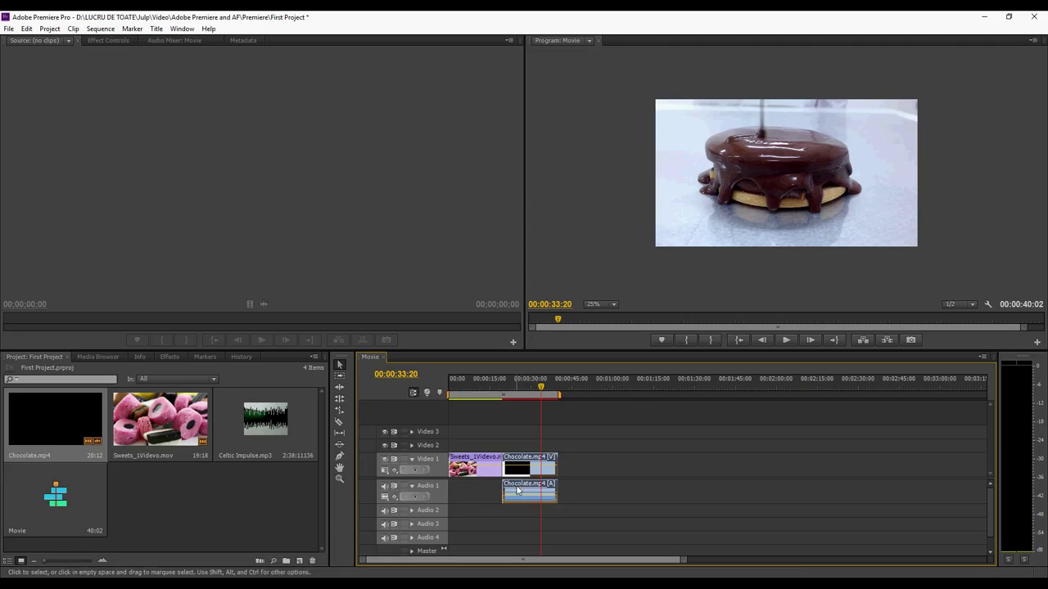
mouse_move(524, 491)
mouse_down()
mouse_move(622, 539)
mouse_move(695, 491)
mouse_move(769, 491)
mouse_move(537, 508)
mouse_move(517, 489)
mouse_up()
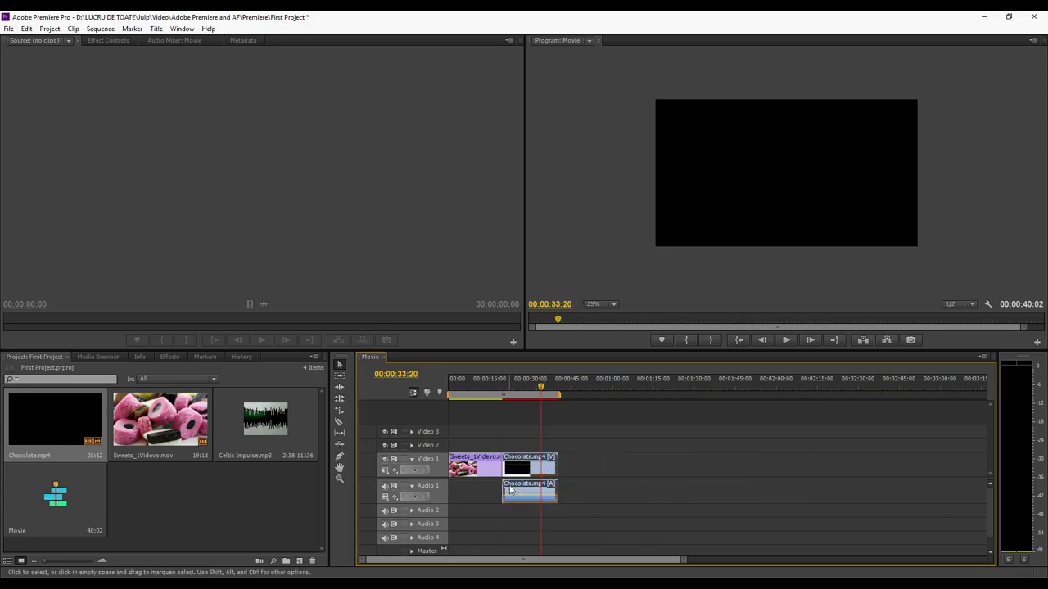
right_click(514, 488)
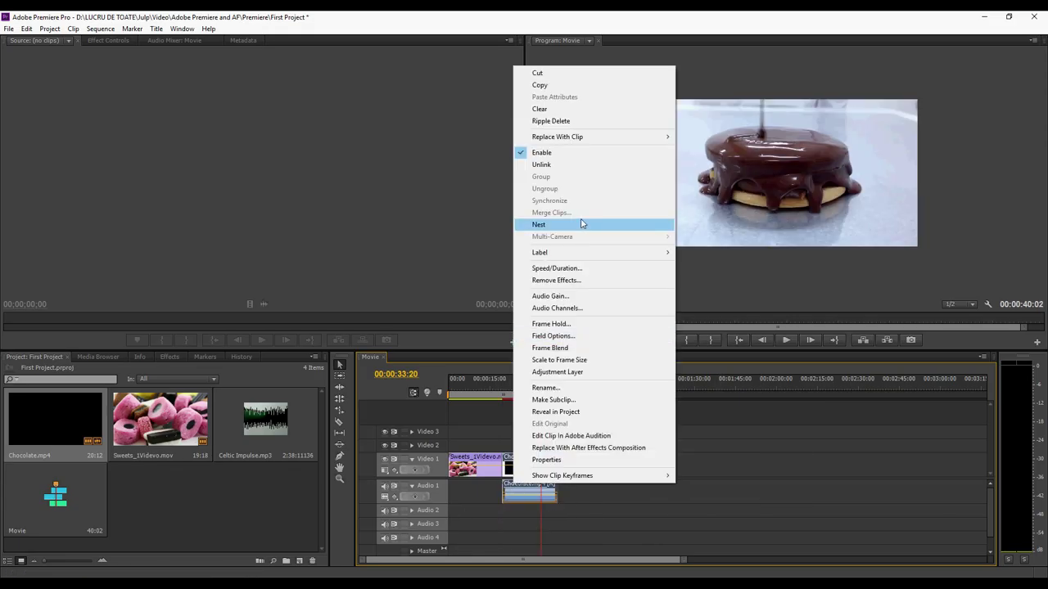
click(538, 167)
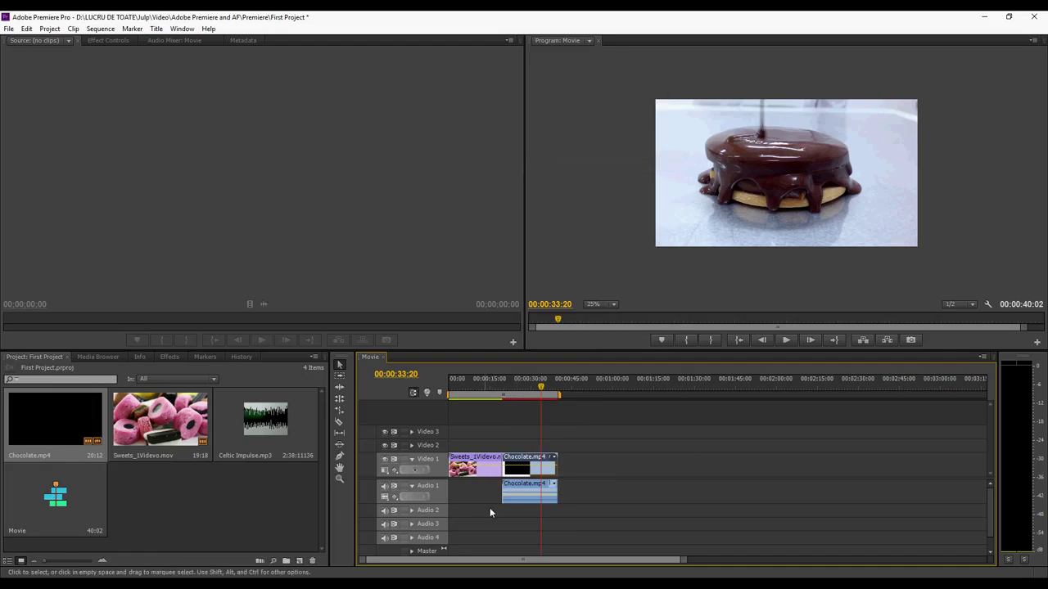
click(518, 489)
key(Delete)
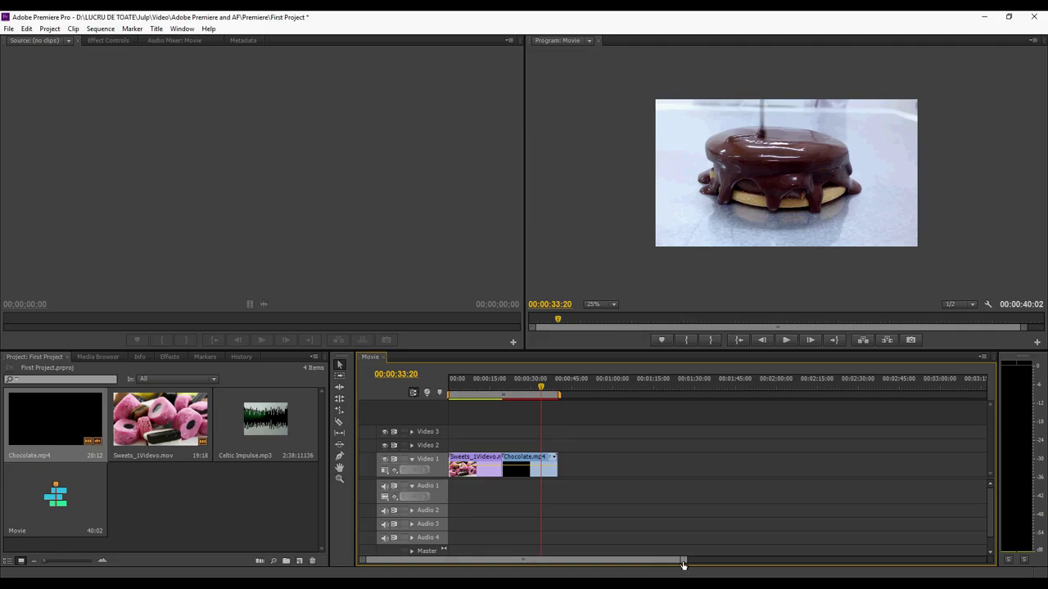
drag(682, 562, 461, 566)
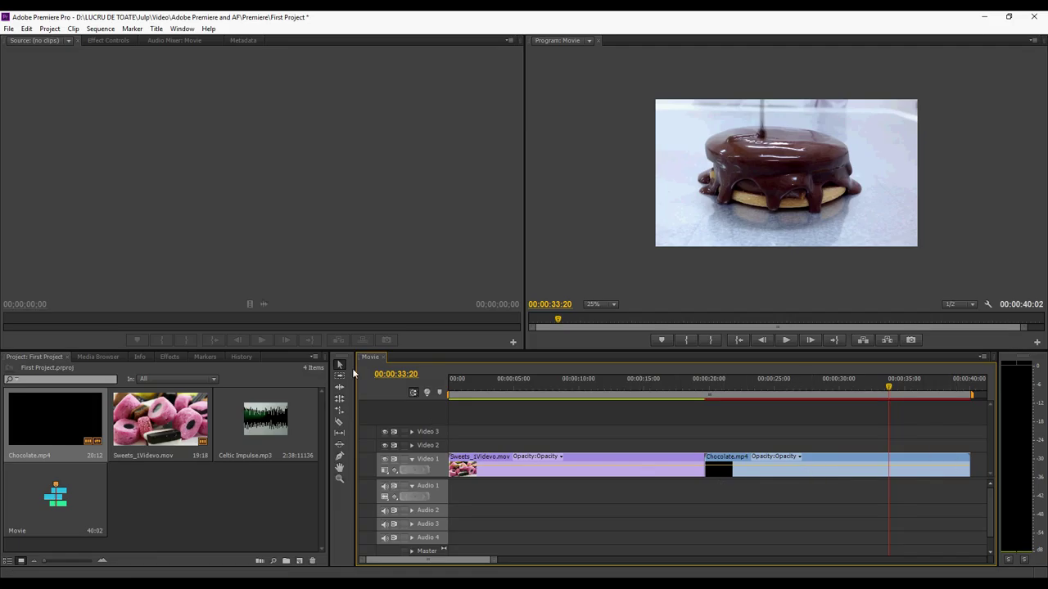
click(340, 368)
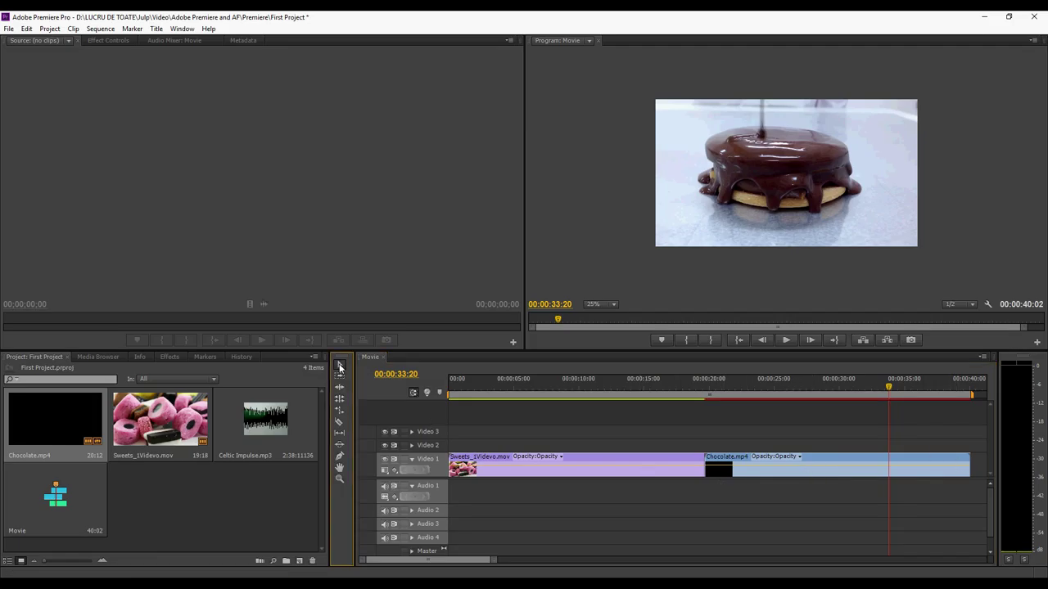
mouse_move(610, 463)
mouse_down()
mouse_move(612, 417)
mouse_move(807, 430)
mouse_move(738, 431)
mouse_move(611, 463)
mouse_up()
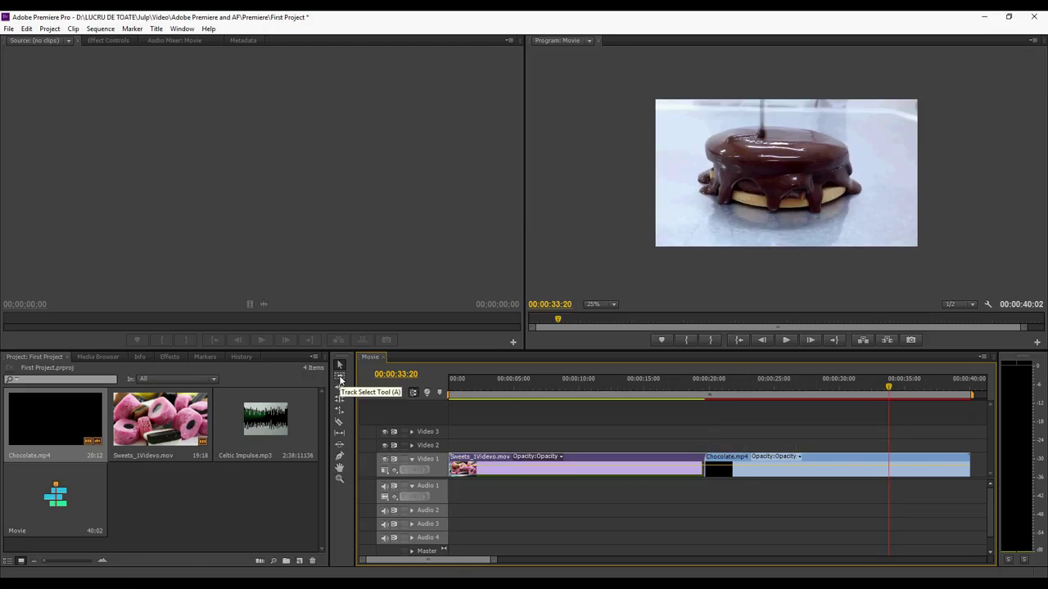
click(340, 378)
click(511, 469)
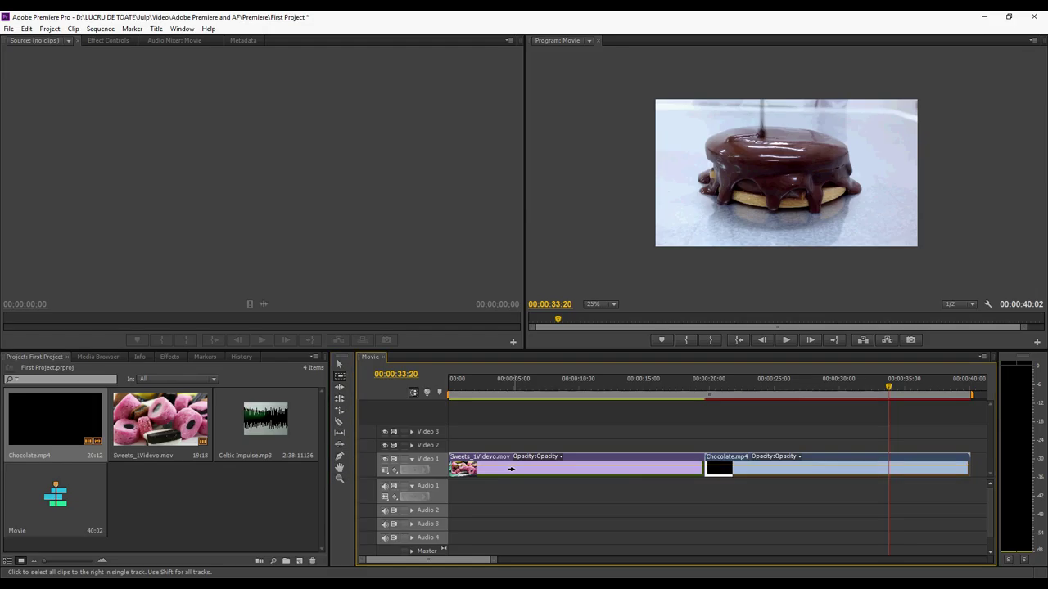
drag(580, 457, 497, 475)
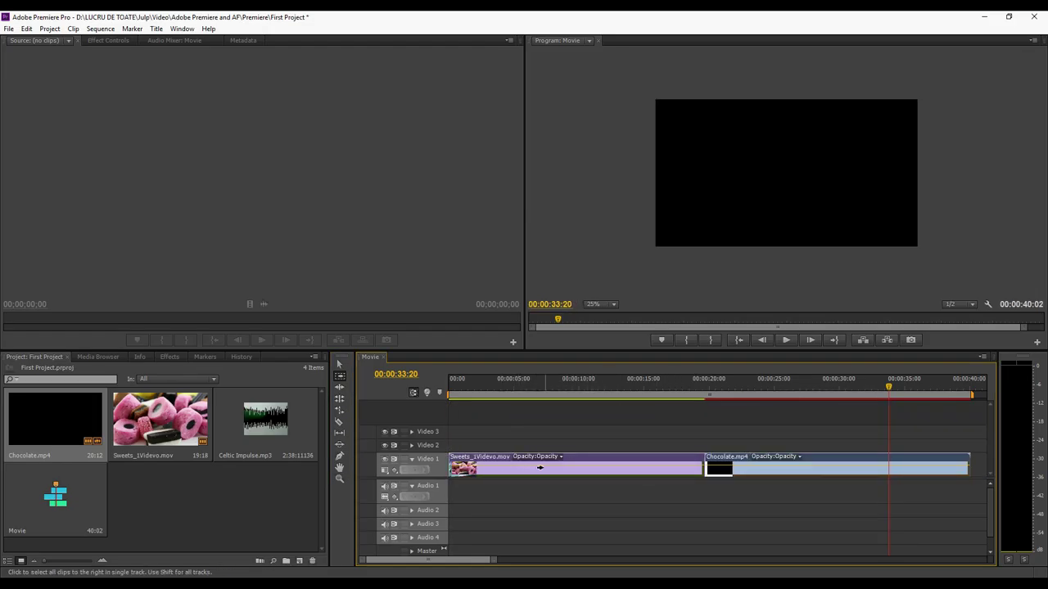
drag(816, 455, 858, 426)
key(ctrl+z)
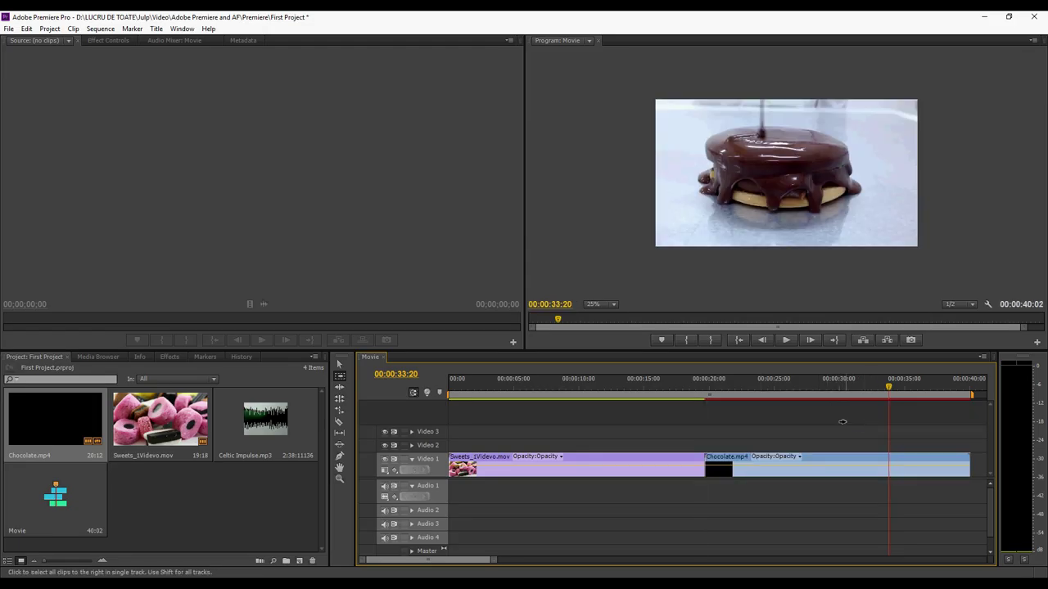
click(590, 468)
mouse_move(586, 458)
mouse_down()
mouse_move(586, 432)
mouse_move(640, 445)
mouse_move(586, 458)
mouse_up()
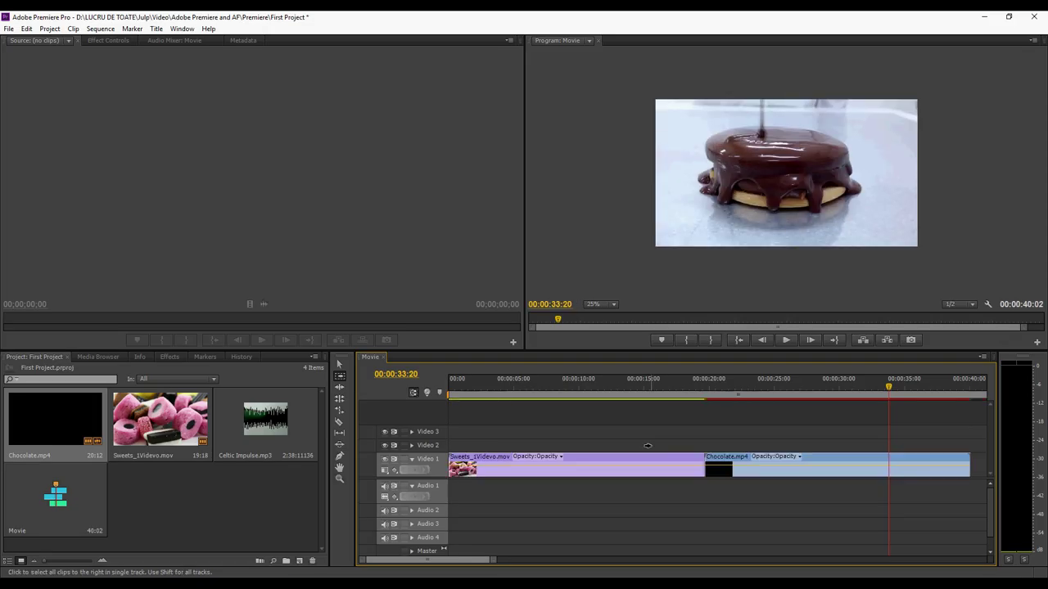
Rate-stretch the Sweets clip's end up to Chocolate.mp4 and preview the slowed playback.
click(341, 411)
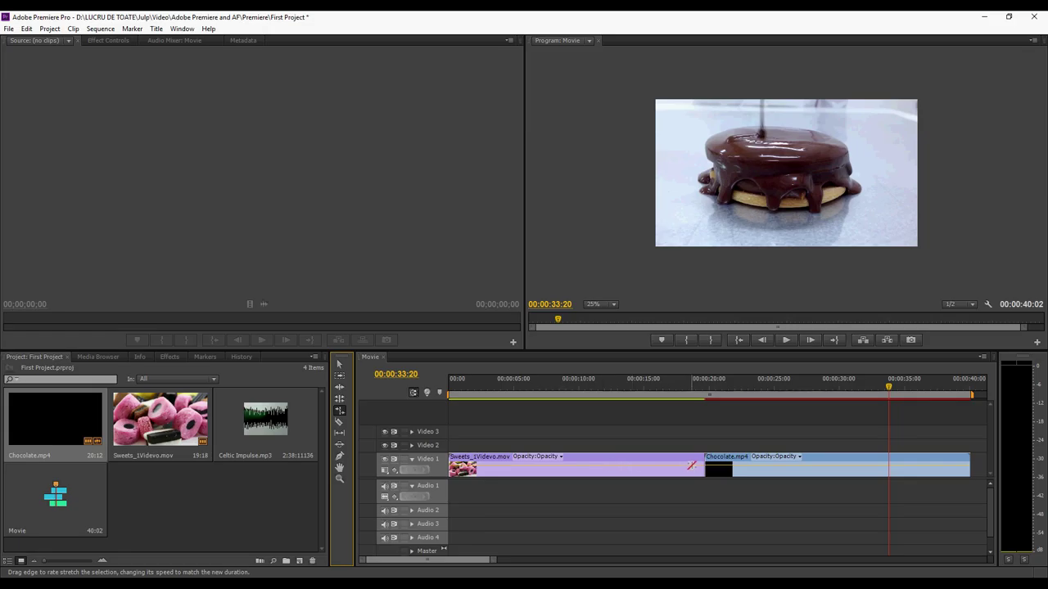
drag(702, 464, 535, 468)
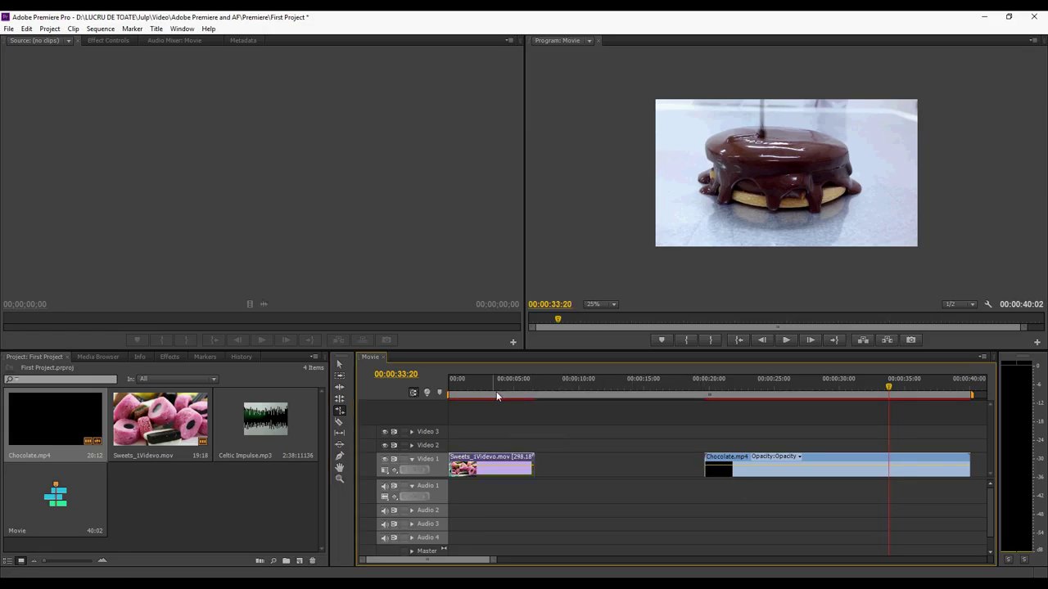
drag(497, 392, 438, 392)
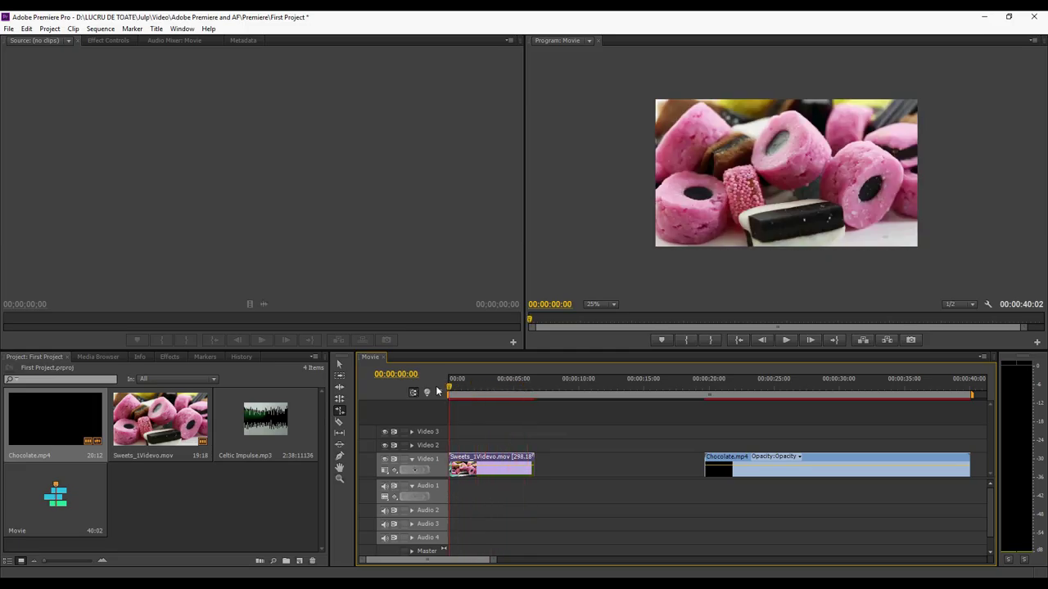
click(788, 341)
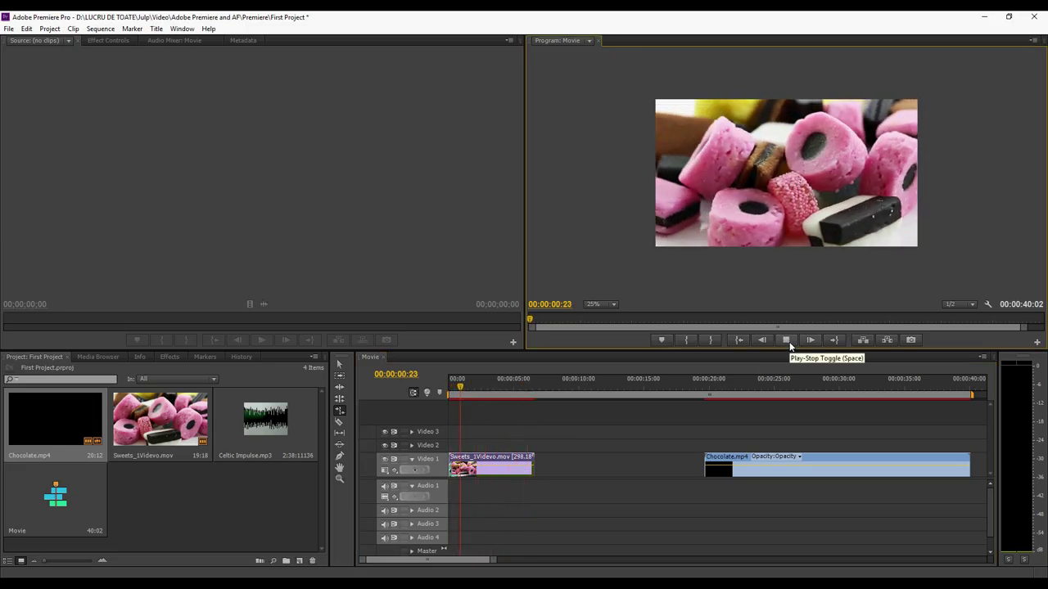
click(788, 342)
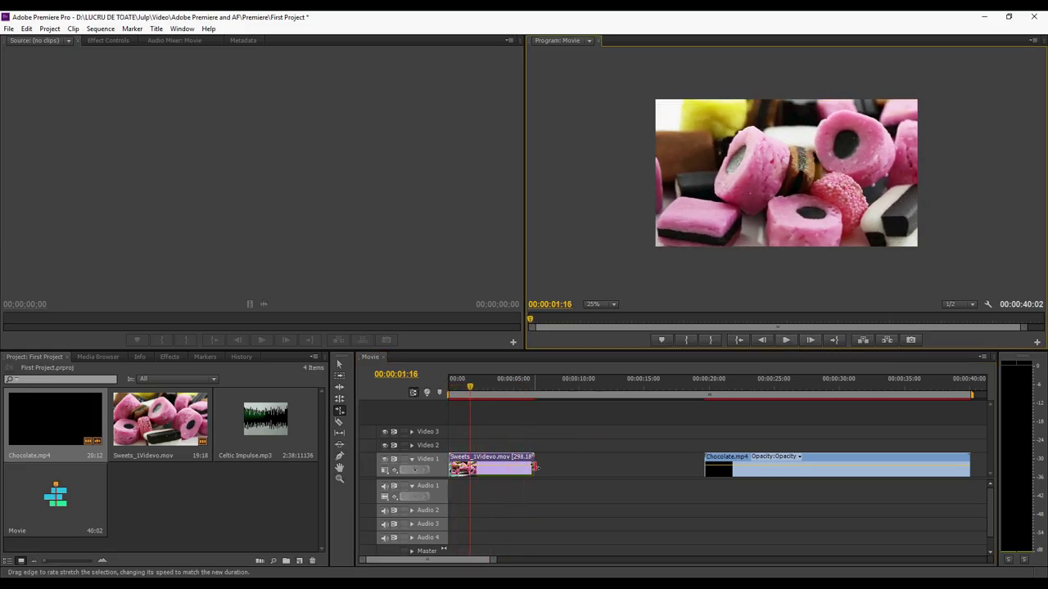
click(627, 462)
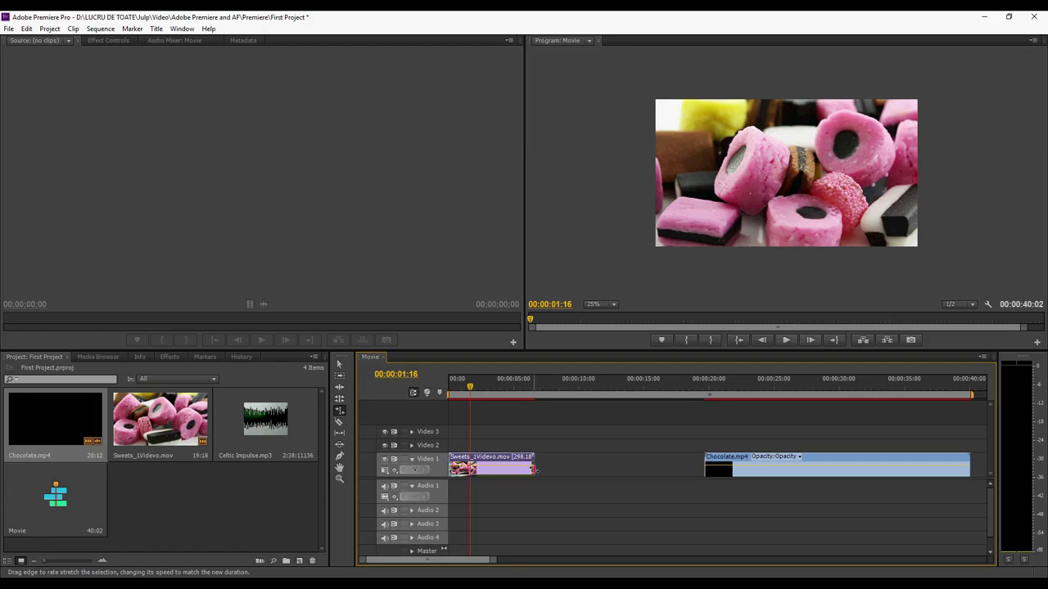
drag(532, 467, 704, 468)
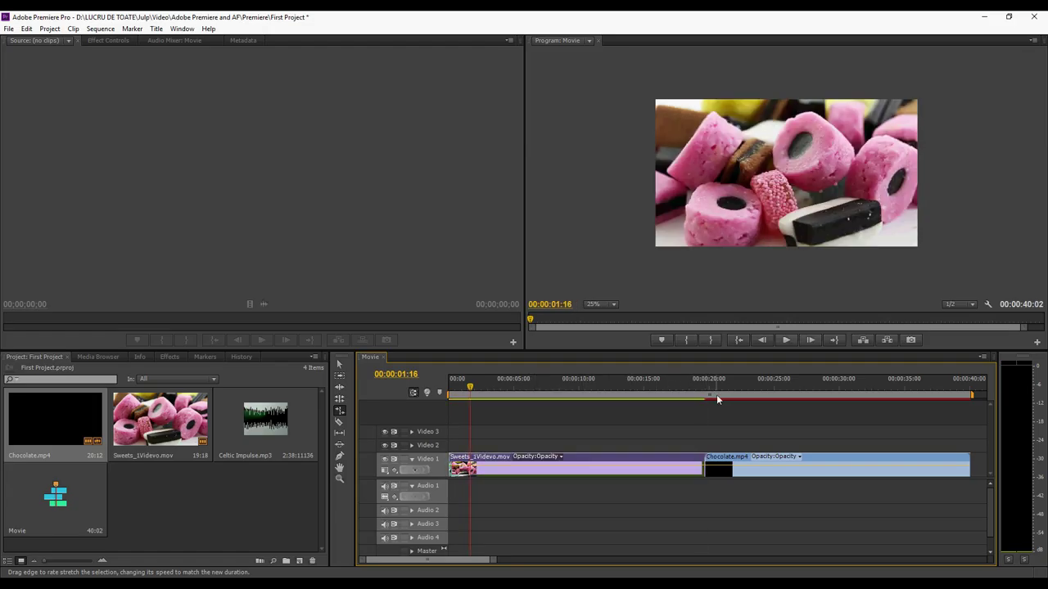
click(785, 340)
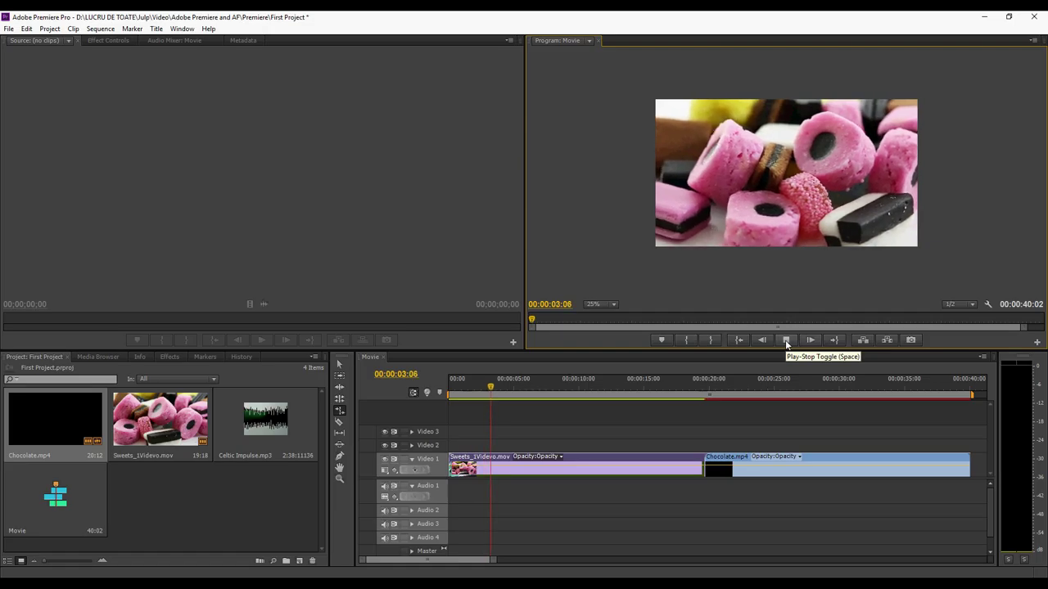
click(785, 340)
Razor the Sweets_1Videvo.mov clip at three points.
click(339, 423)
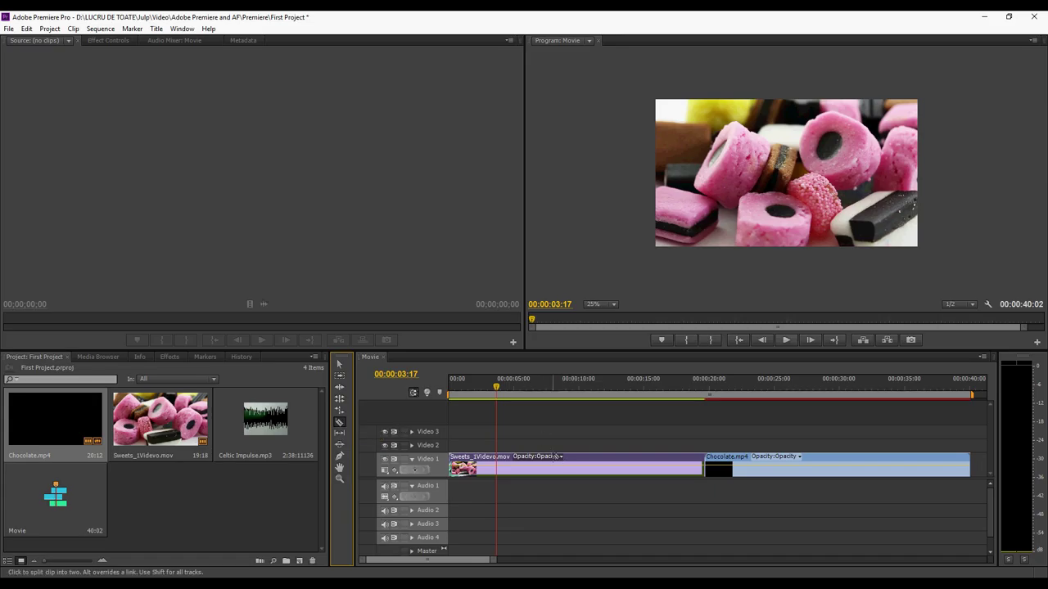
click(519, 469)
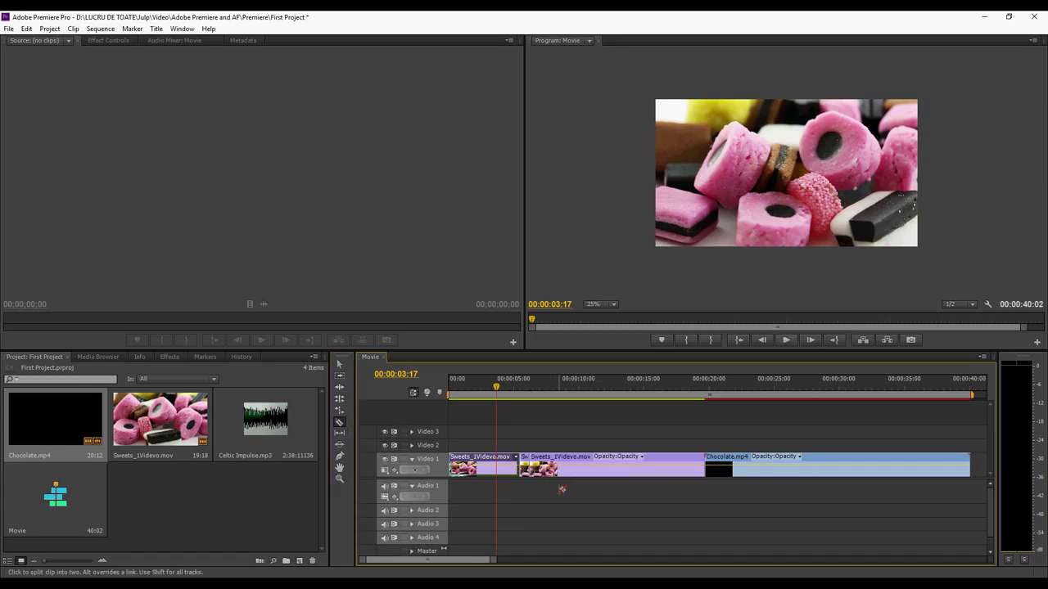
click(609, 468)
click(633, 468)
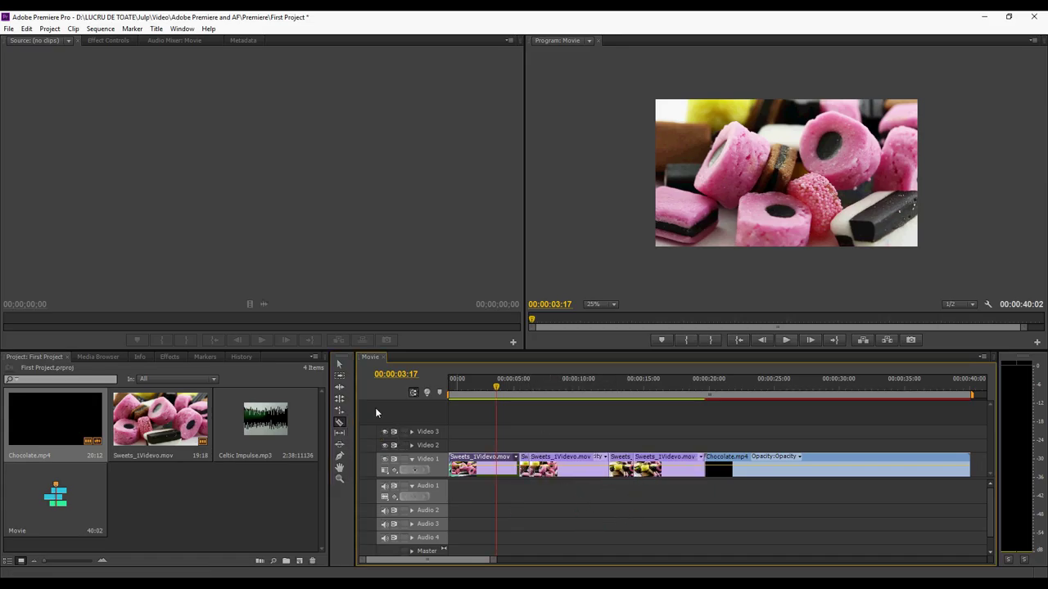
Trim the second Sweets piece's start to leave a gap, then play back to about 16 seconds.
click(341, 365)
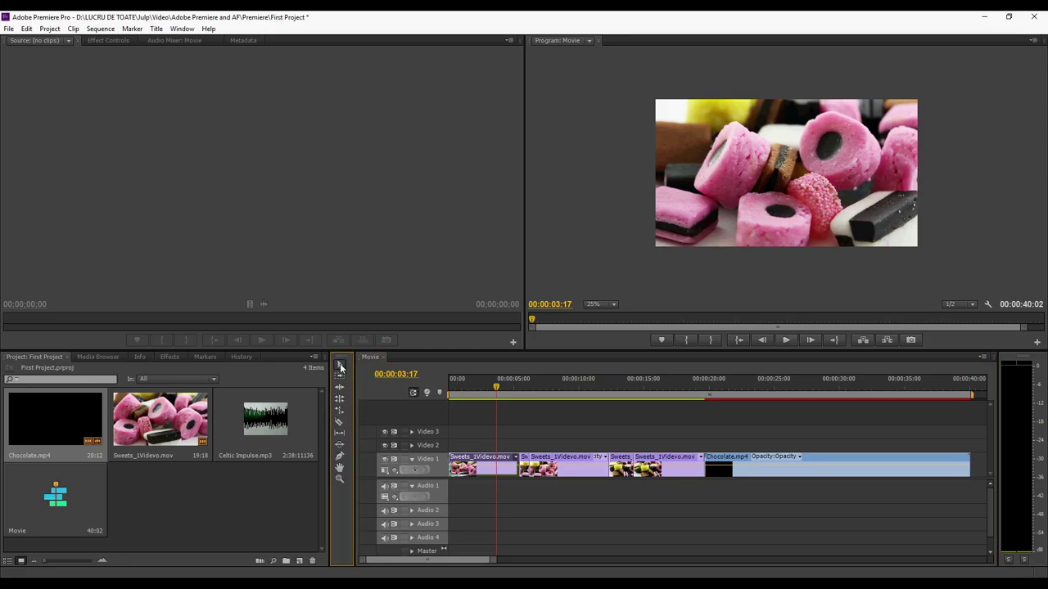
click(525, 467)
drag(525, 467, 531, 466)
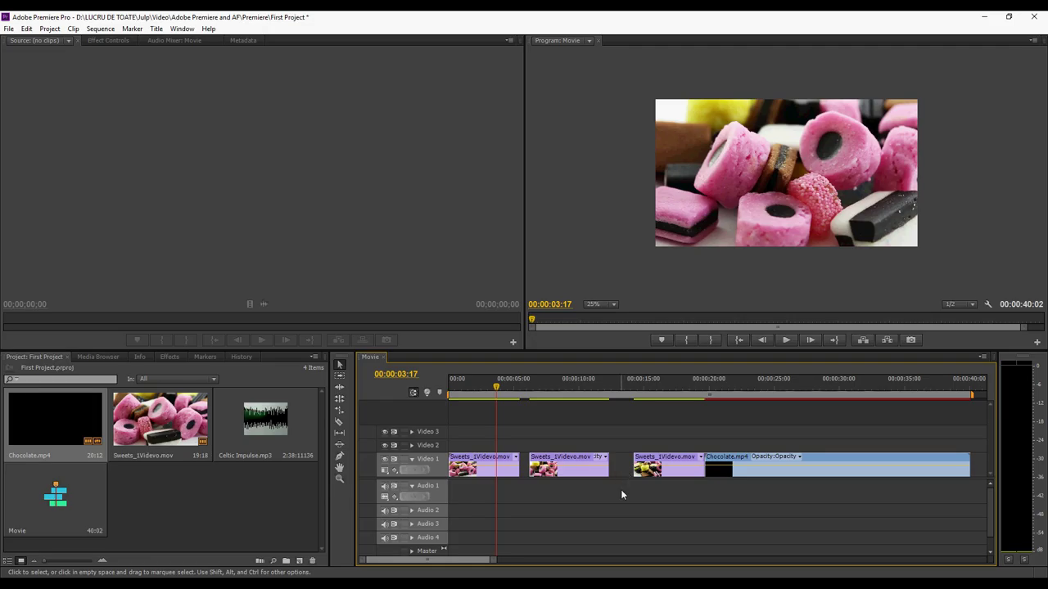
click(786, 340)
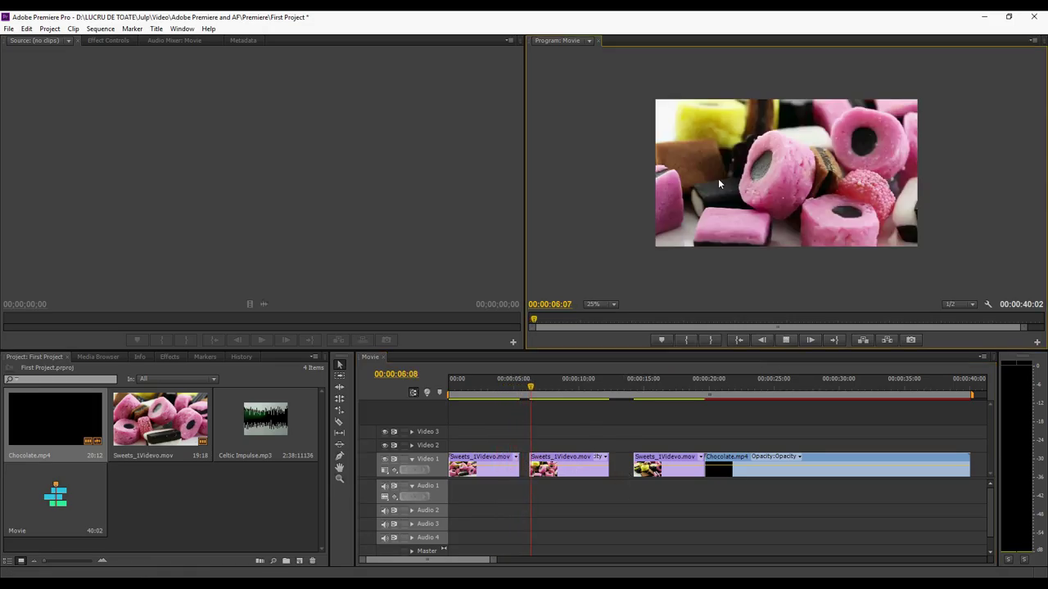
click(667, 389)
click(783, 339)
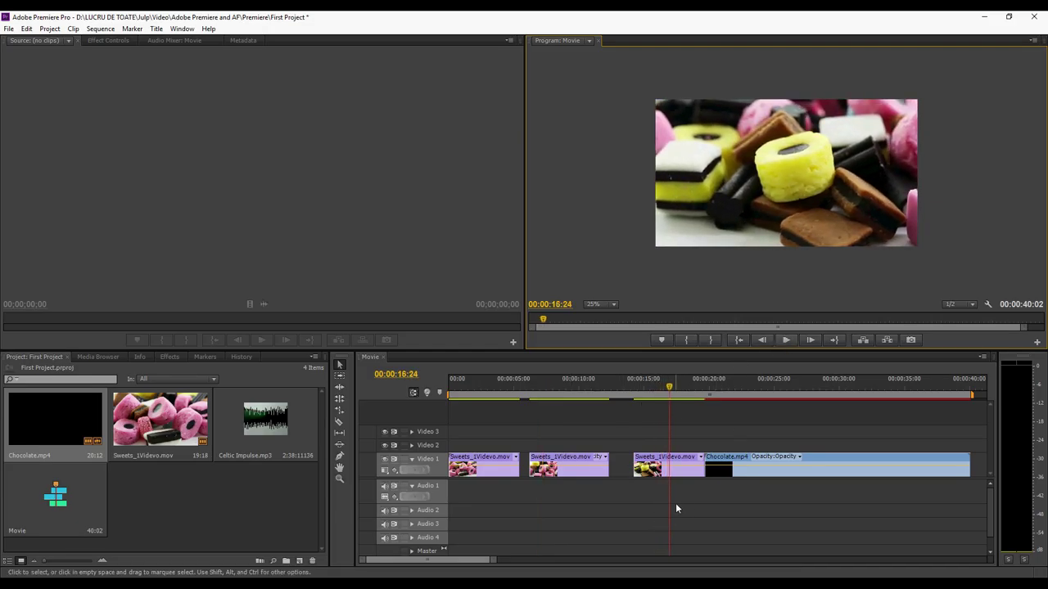
Razor the Chocolate.mp4 clip at four points into five segments.
click(340, 421)
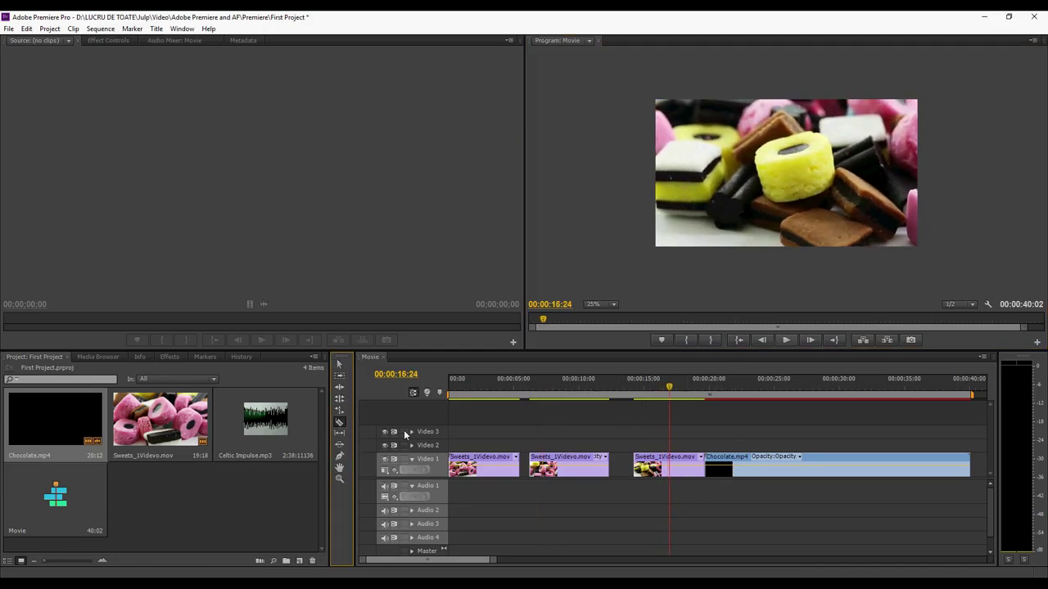
click(734, 470)
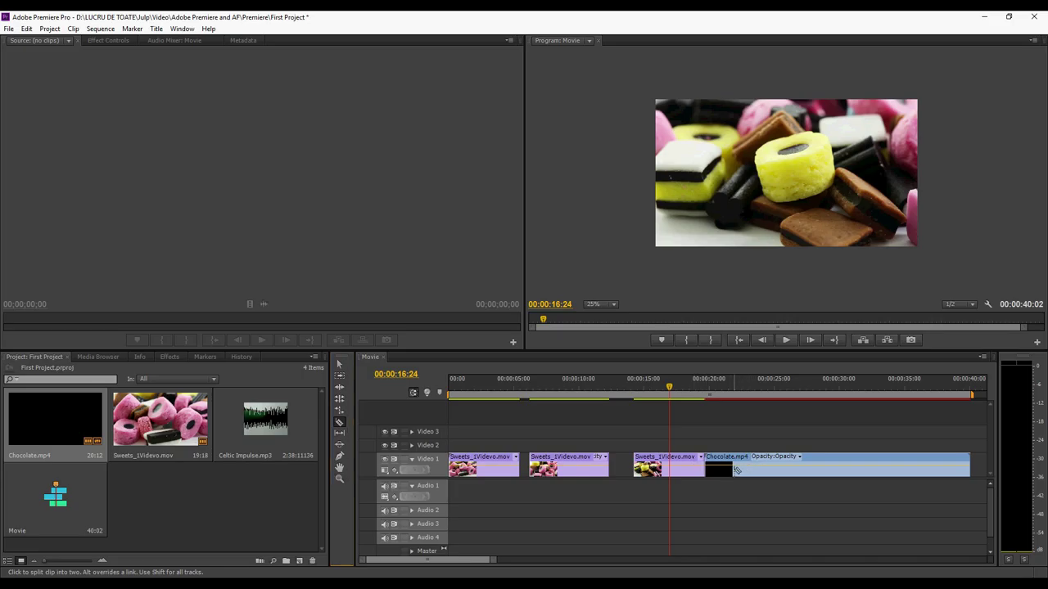
click(777, 471)
click(823, 471)
click(870, 470)
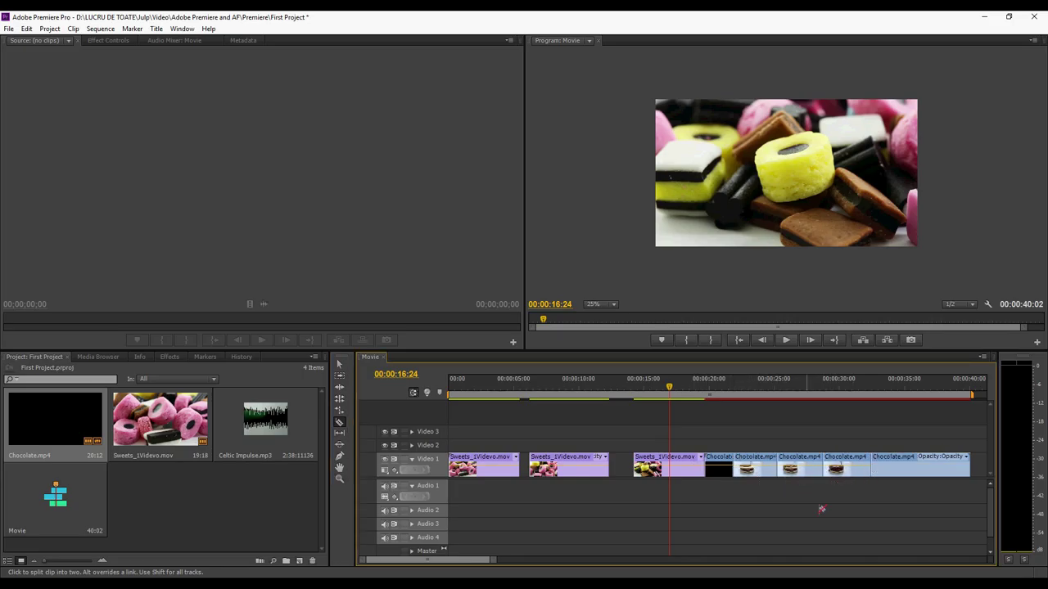
click(339, 363)
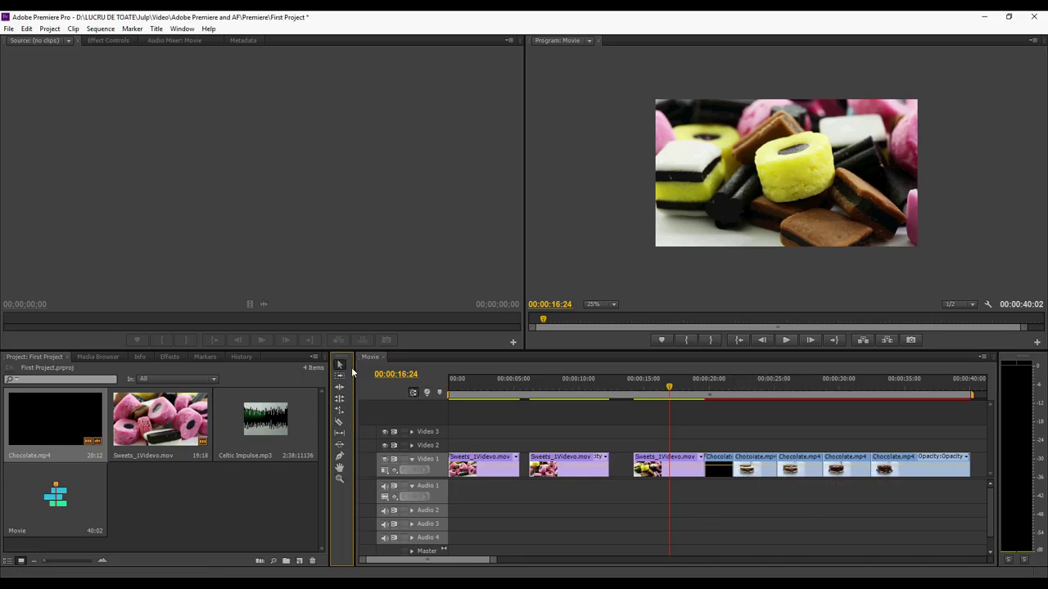
Move two Chocolate pieces onto Video 2 above the gaps and shift the rest left.
click(719, 473)
drag(719, 462, 532, 431)
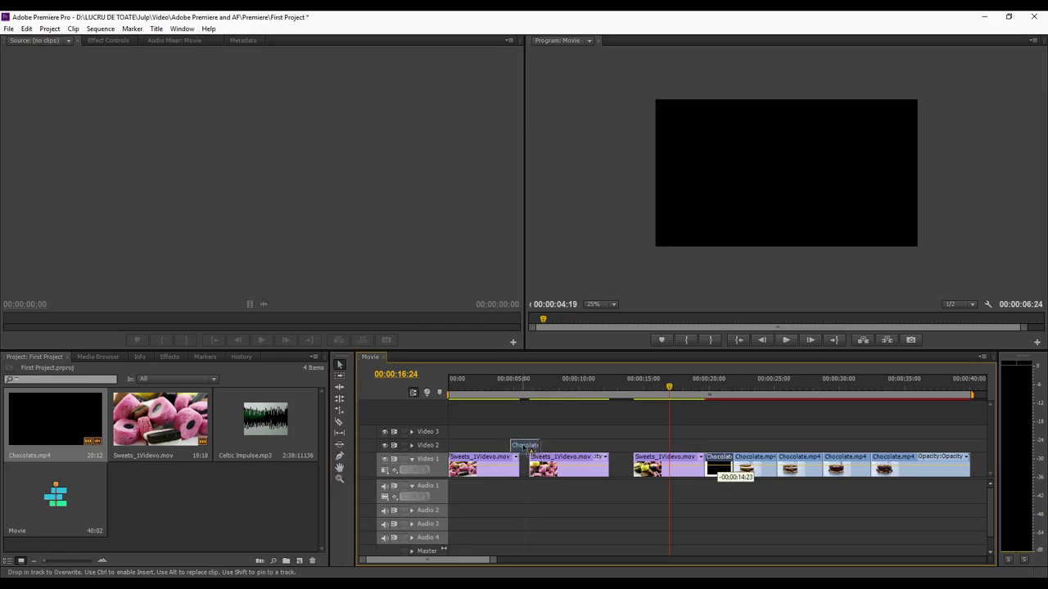
drag(528, 450, 528, 451)
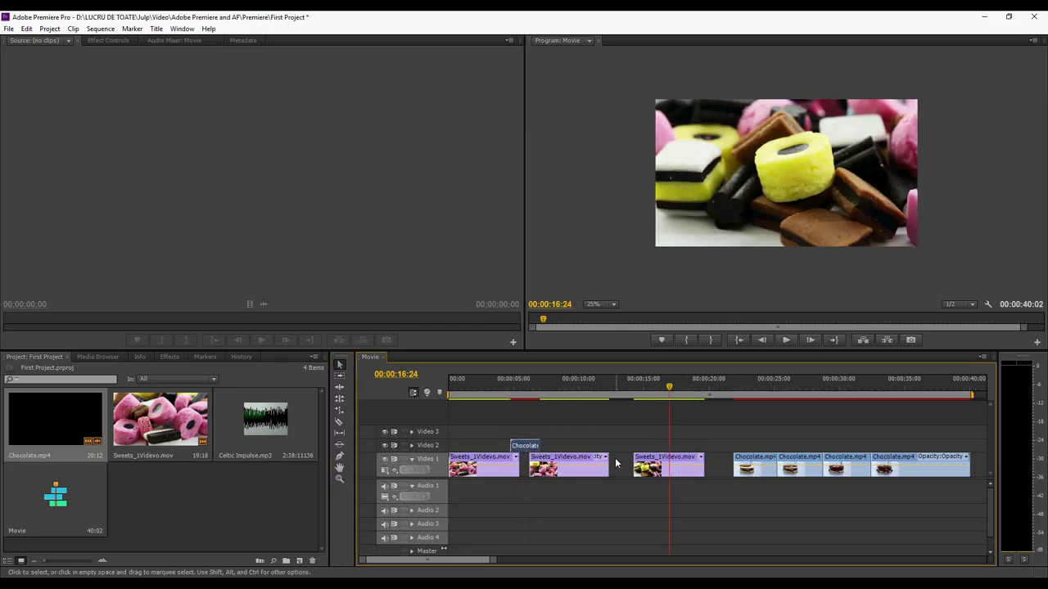
drag(751, 462, 618, 448)
drag(923, 484, 717, 472)
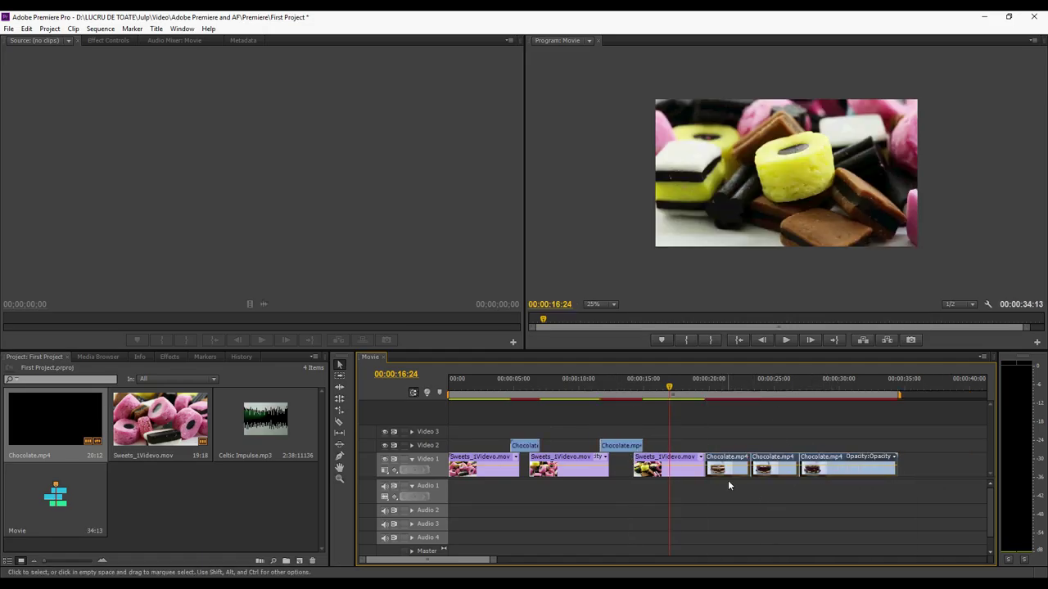
Play the sequence from the start, then add Celtic Impulse.mp3 to Audio 1.
click(863, 510)
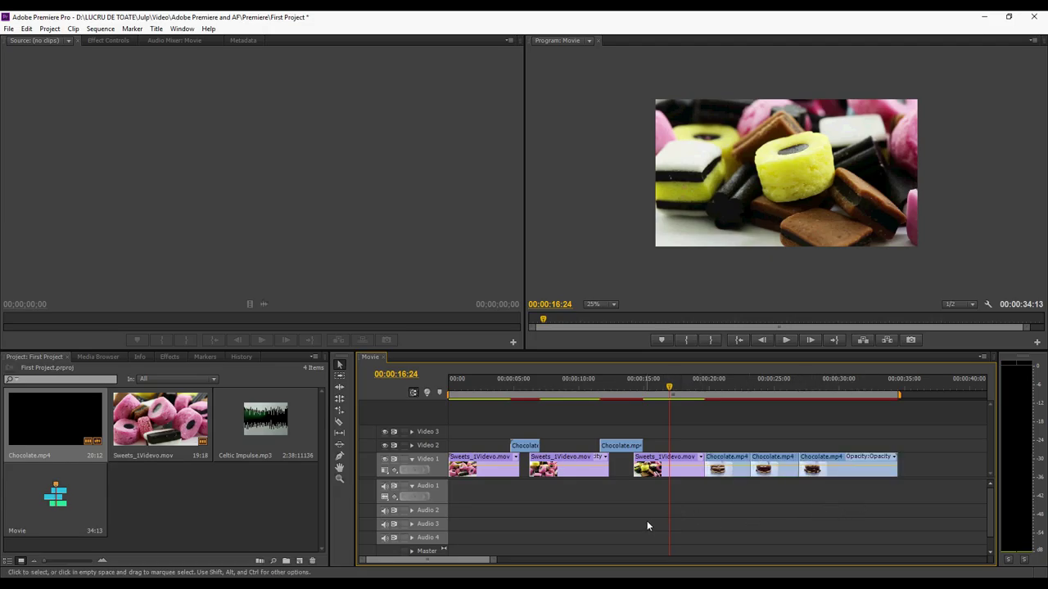
click(486, 382)
click(785, 340)
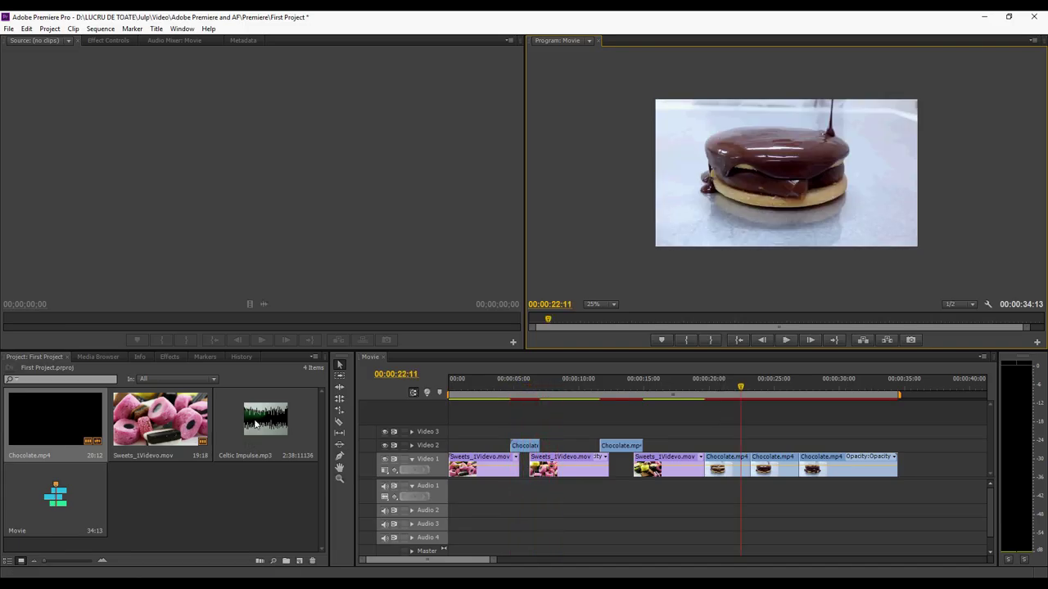
drag(255, 423, 456, 497)
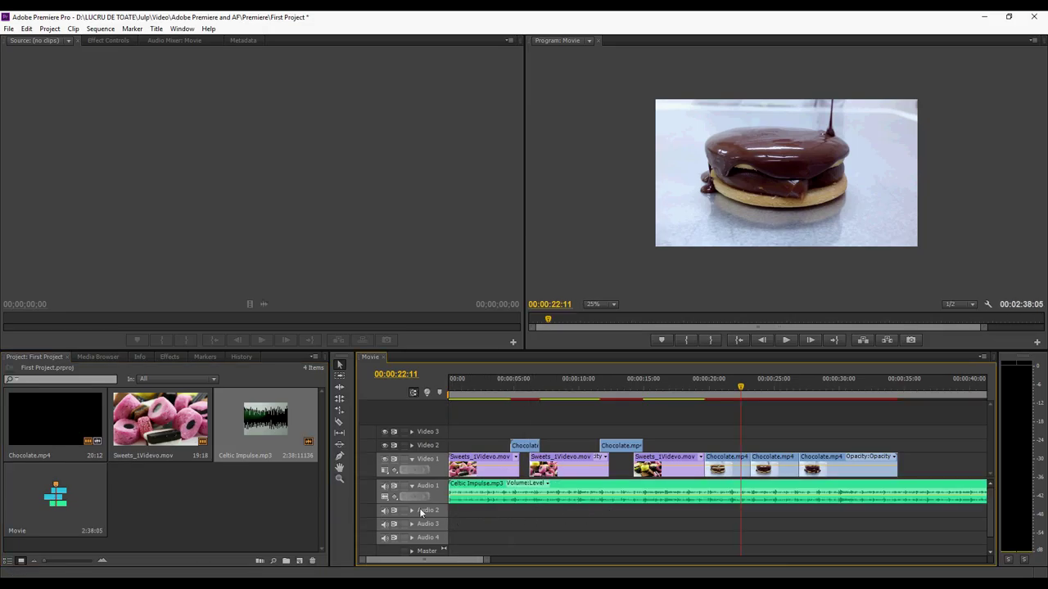
Play the sequence with the Celtic Impulse music from the beginning.
key(Home)
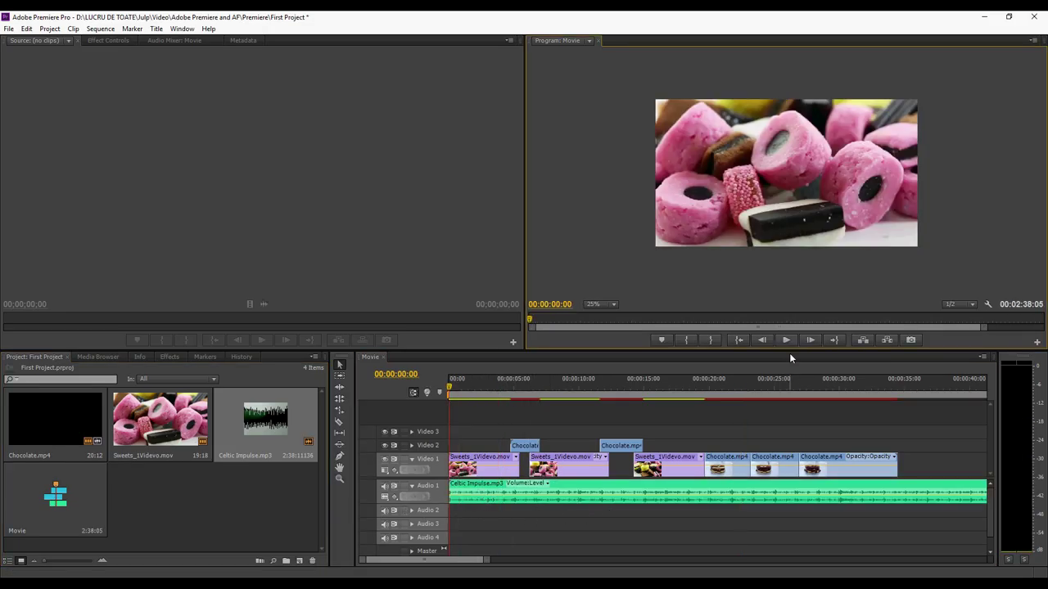
click(788, 341)
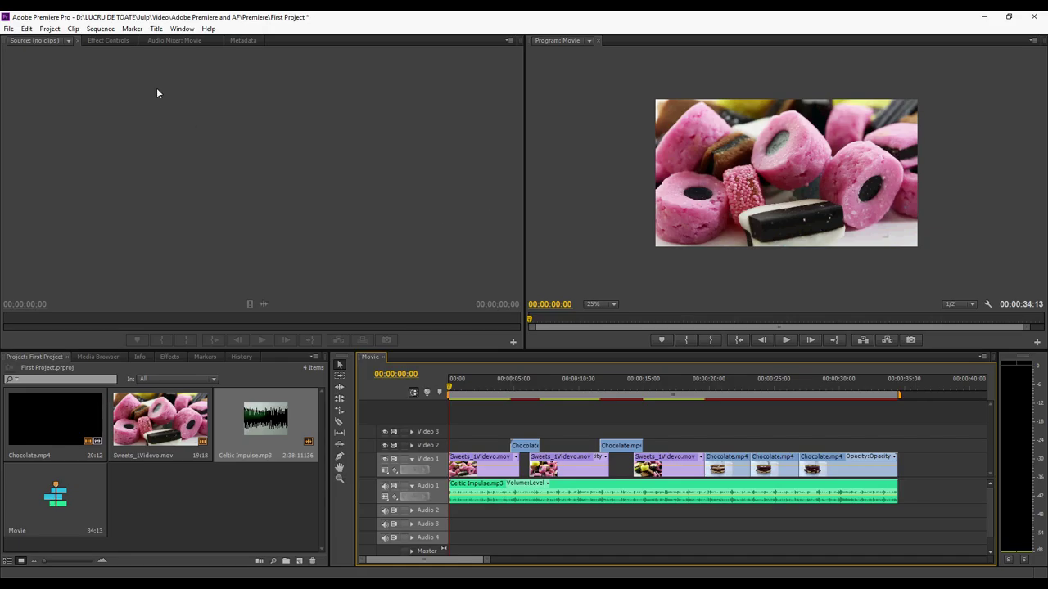
click(156, 30)
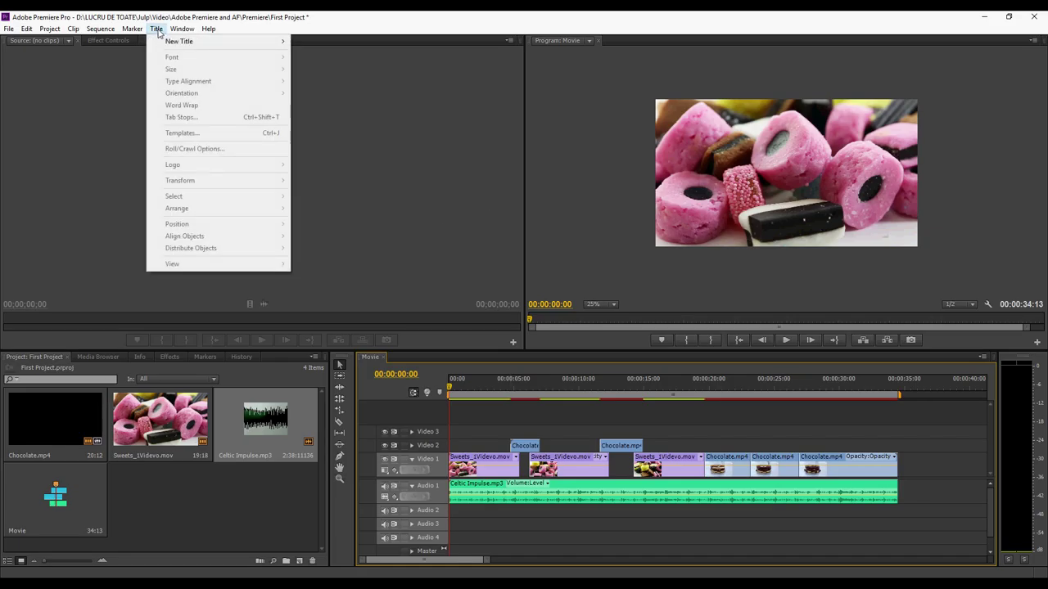
Create a new Default Still title named 'My Title'.
mouse_move(171, 41)
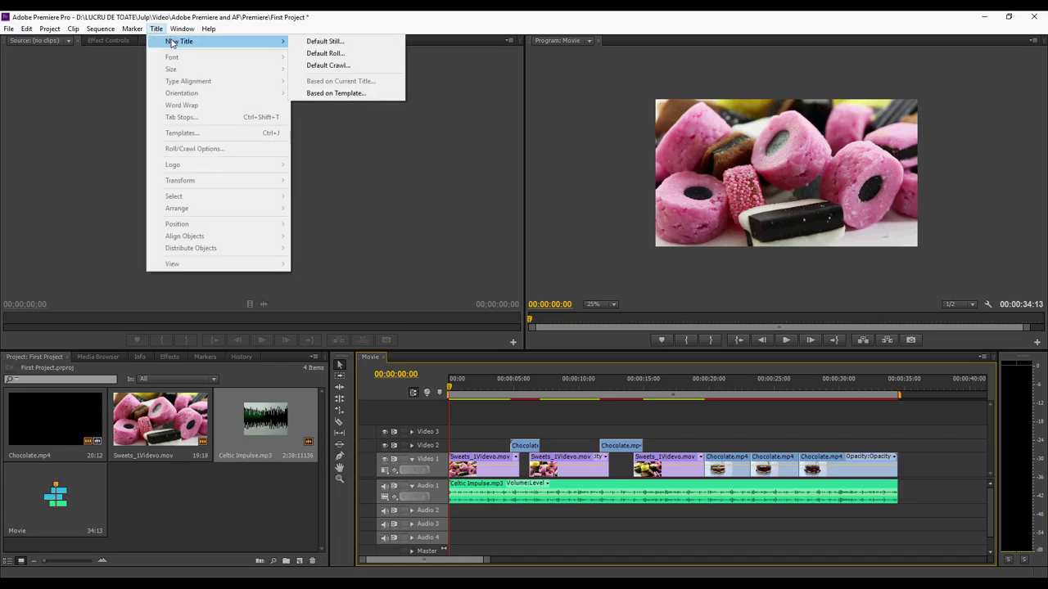
click(334, 41)
text(My Title)
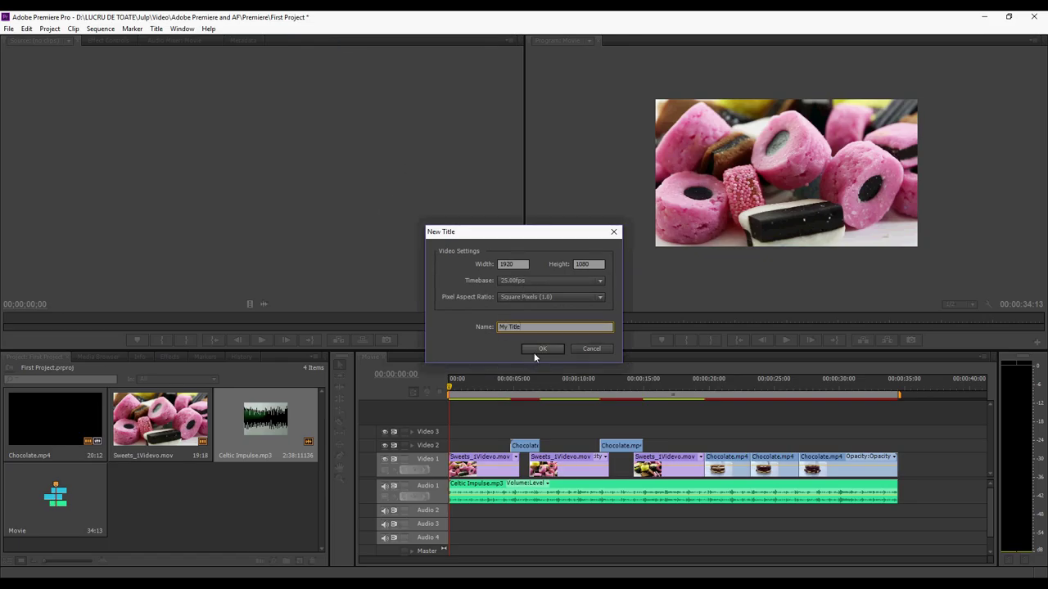
click(534, 352)
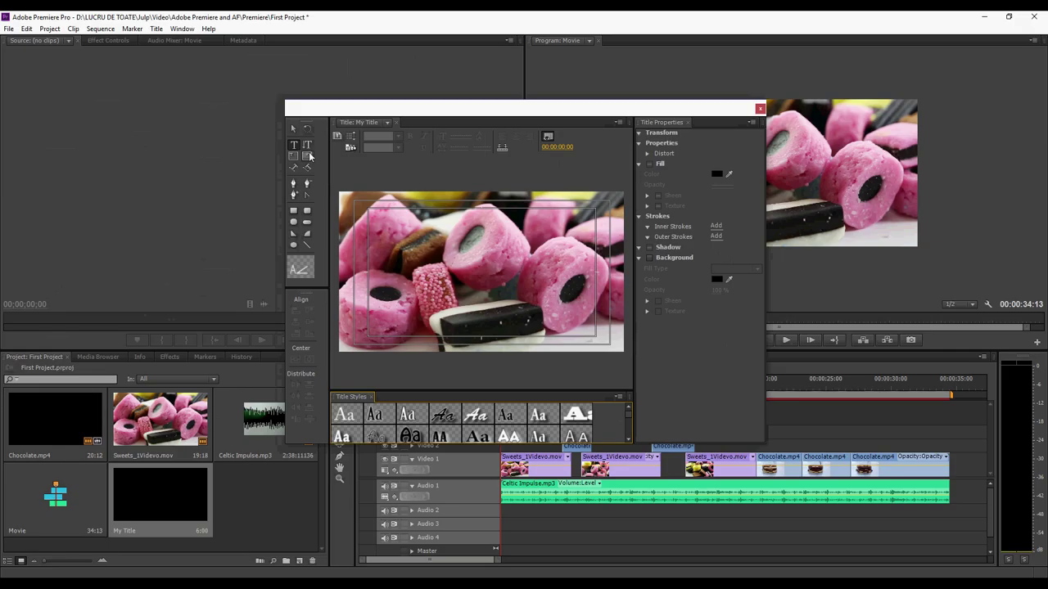
Add a HELLO text box, set it in Birch Std, and apply a title style.
drag(370, 213, 595, 334)
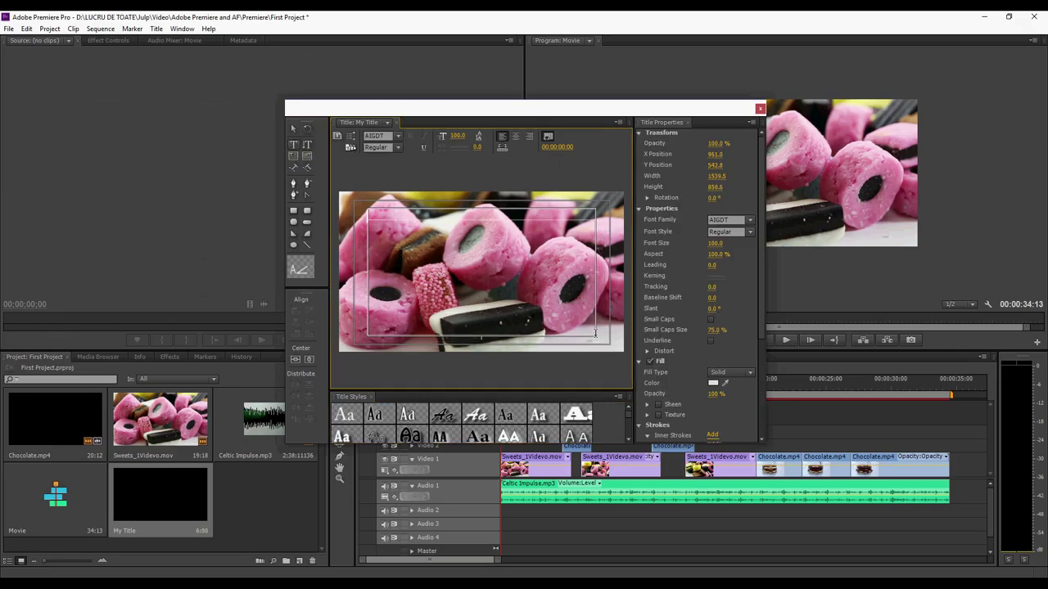
click(397, 136)
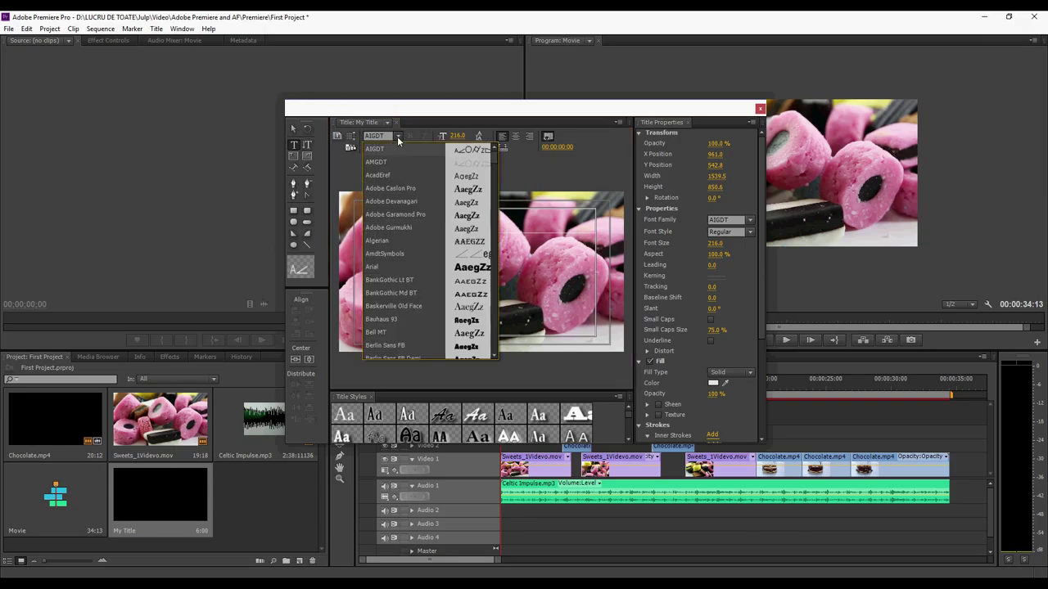
click(384, 267)
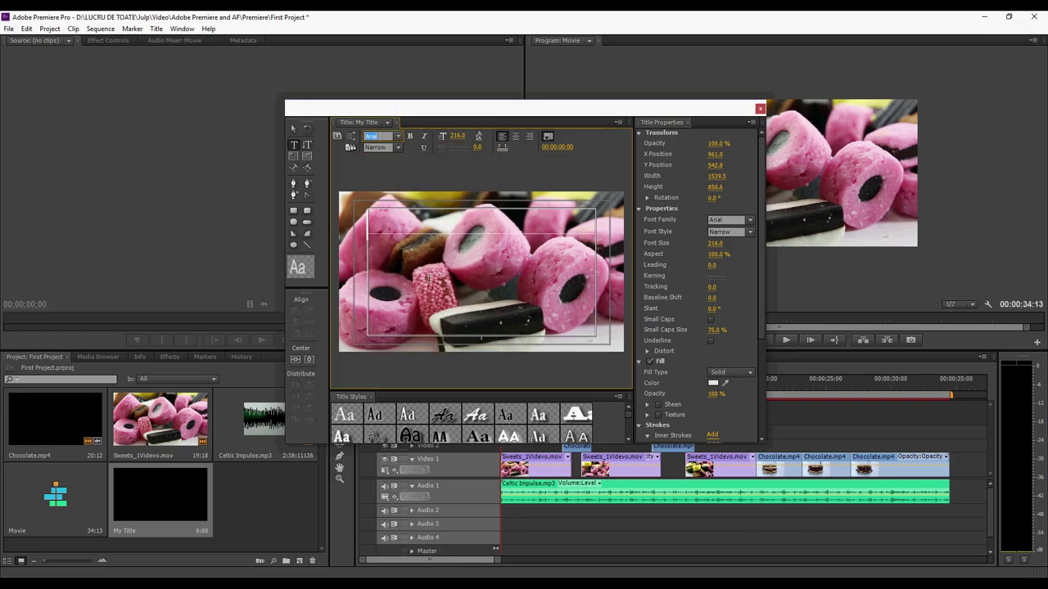
text(Harlow)
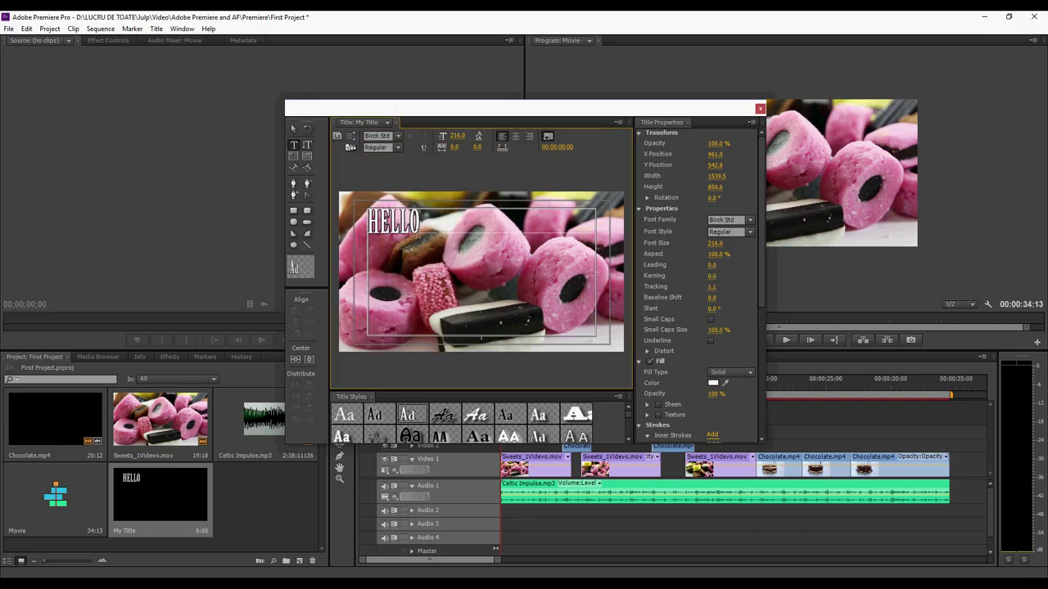
click(373, 418)
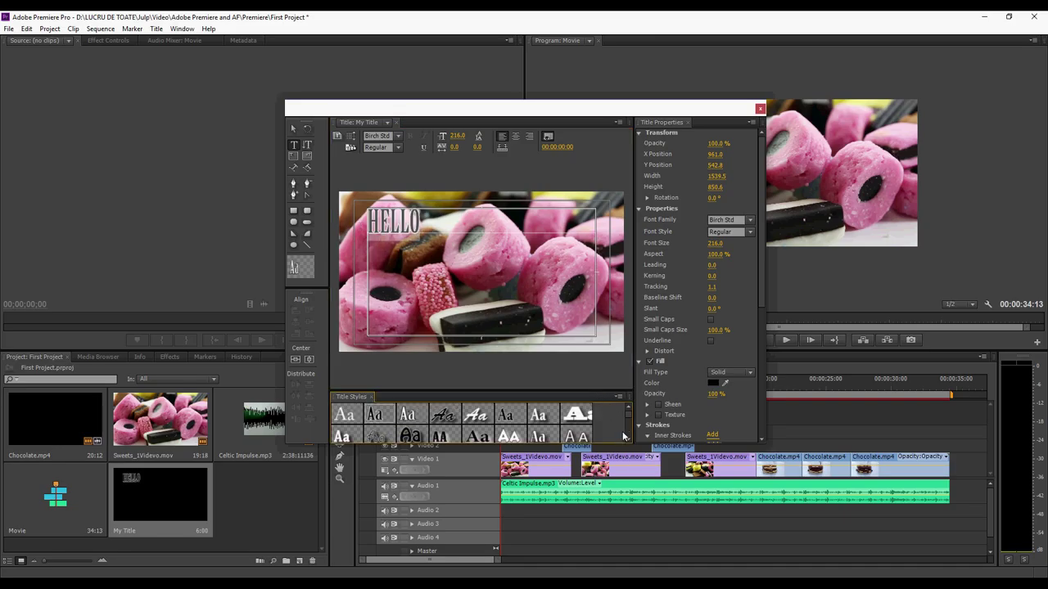
Enlarge the title styles area and apply a plain style to the text.
drag(609, 389, 604, 342)
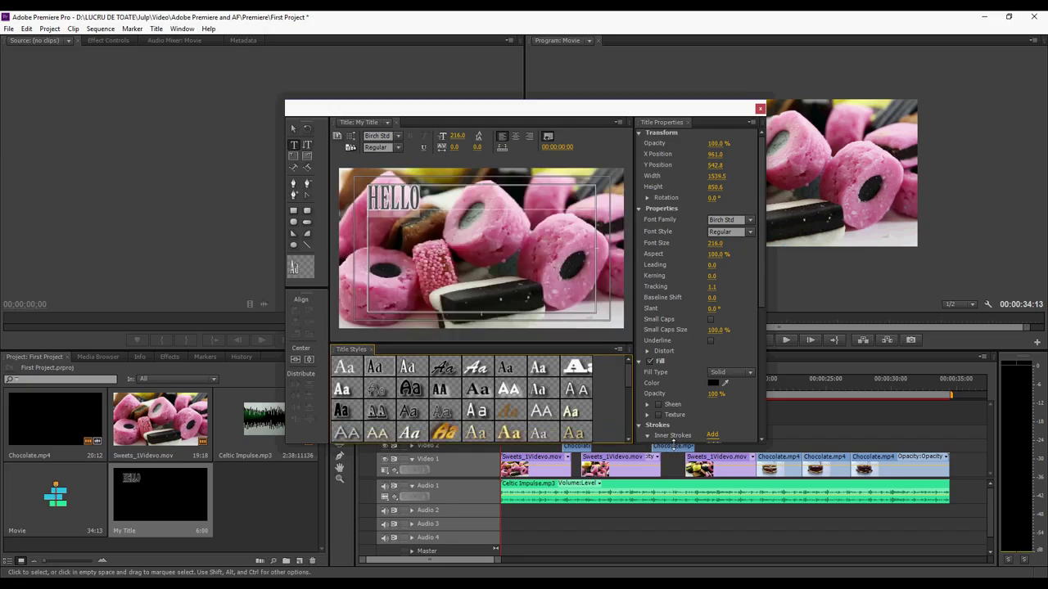
drag(673, 443, 673, 512)
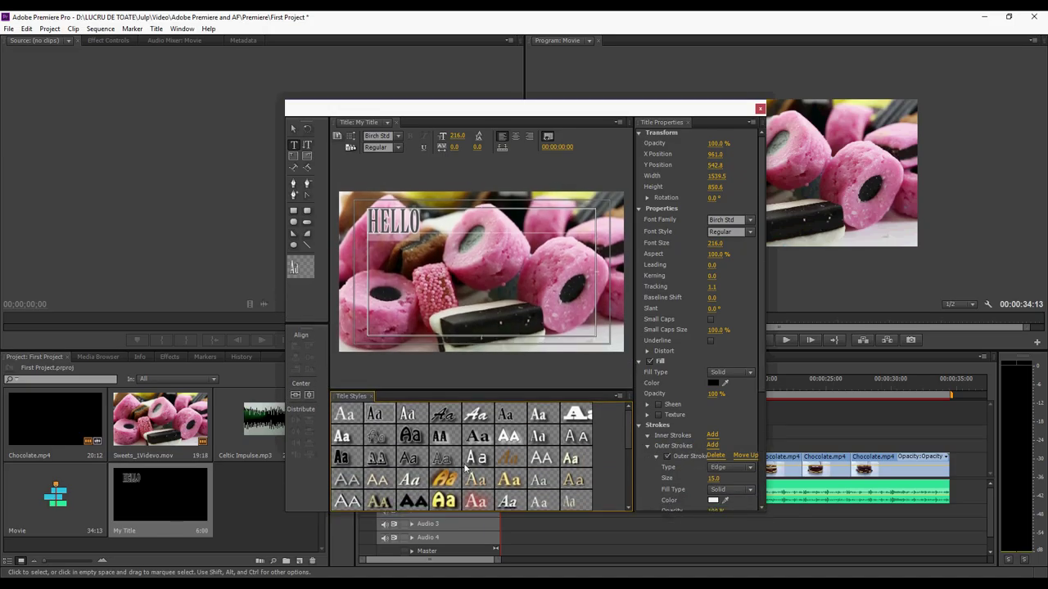
click(373, 484)
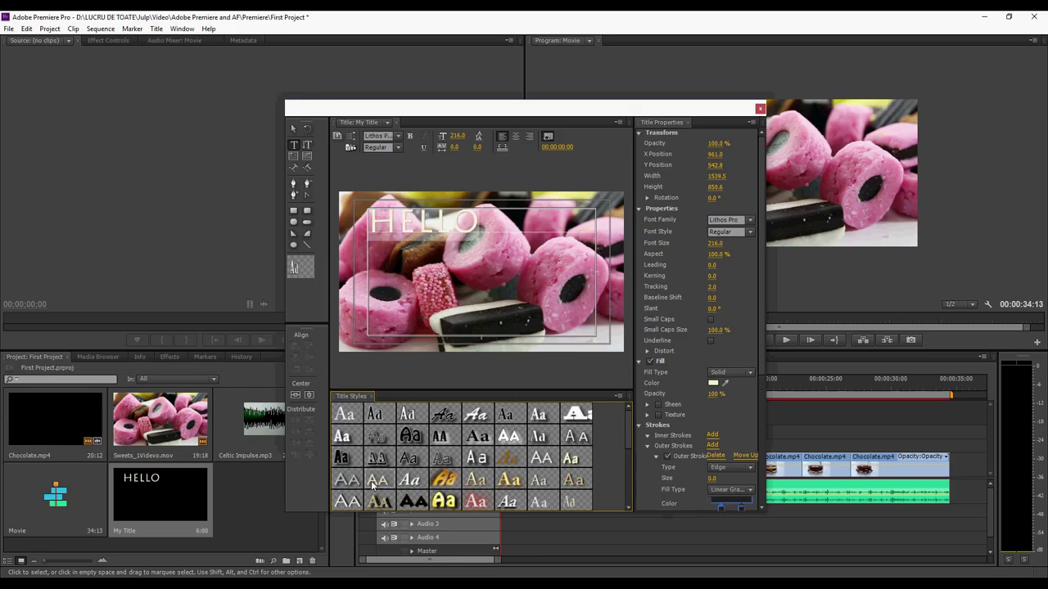
click(406, 484)
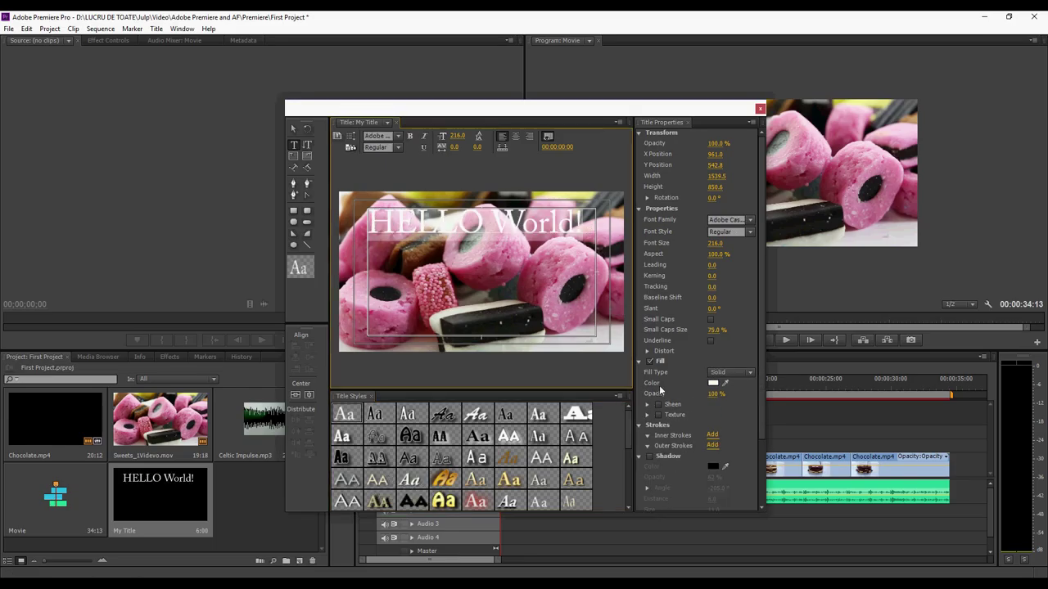
Set the title's fill colour to blue 185CA2.
click(713, 384)
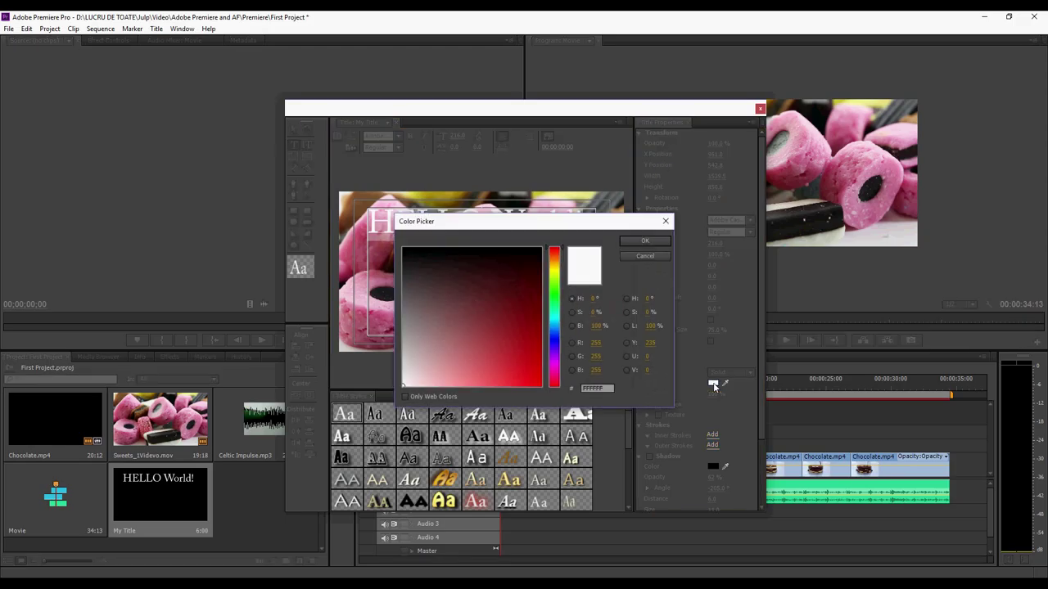
drag(530, 283, 564, 227)
click(644, 243)
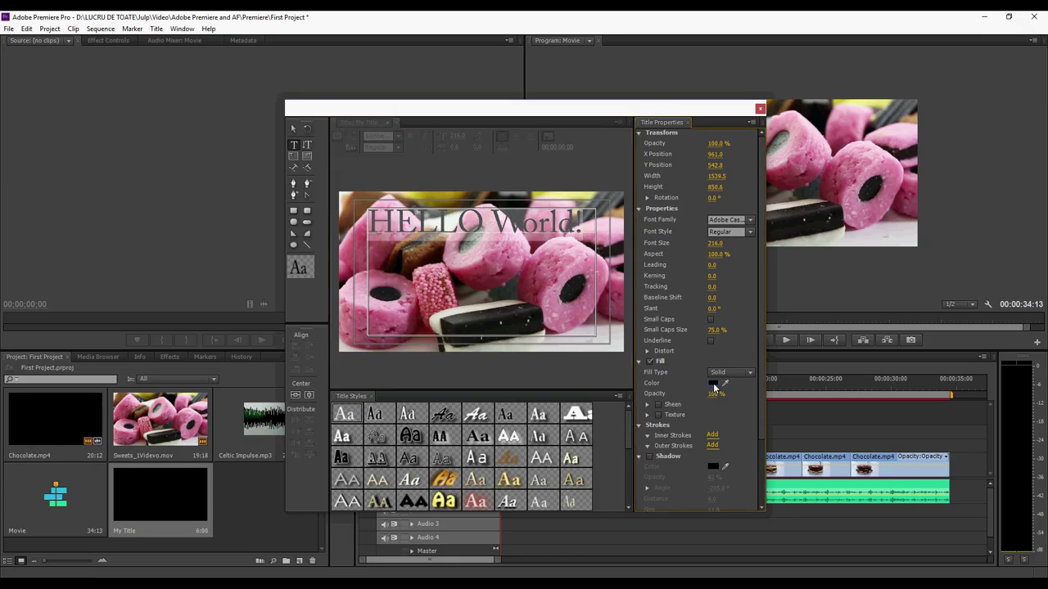
click(713, 382)
click(555, 343)
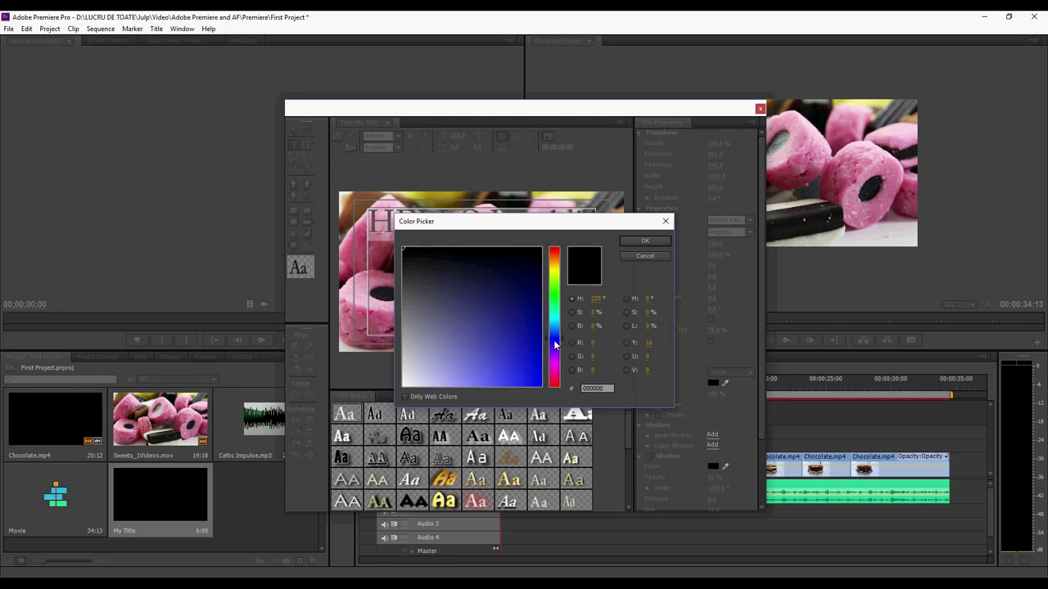
drag(519, 290, 521, 335)
click(555, 331)
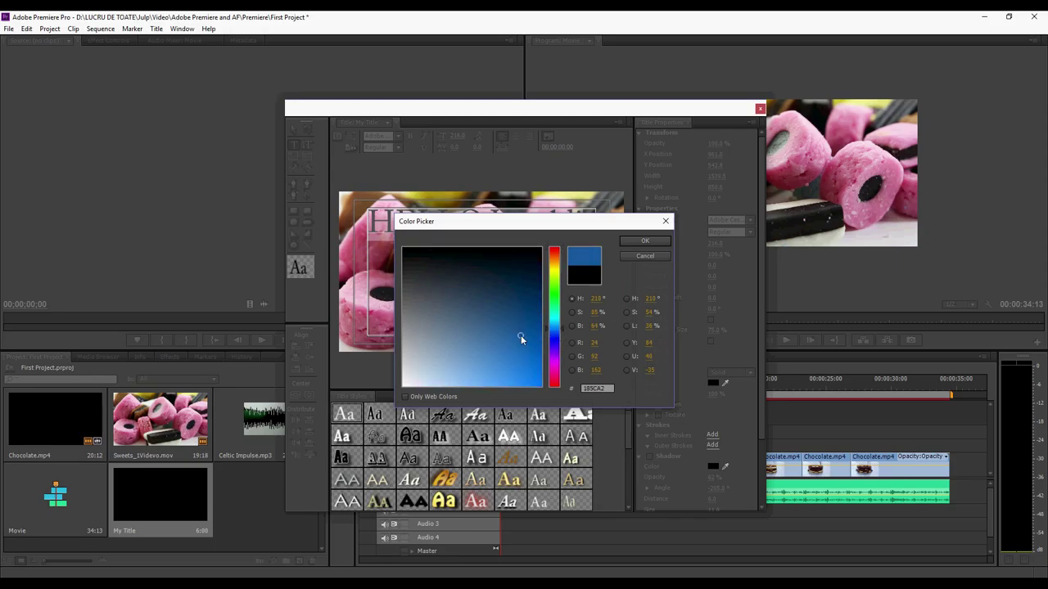
click(643, 242)
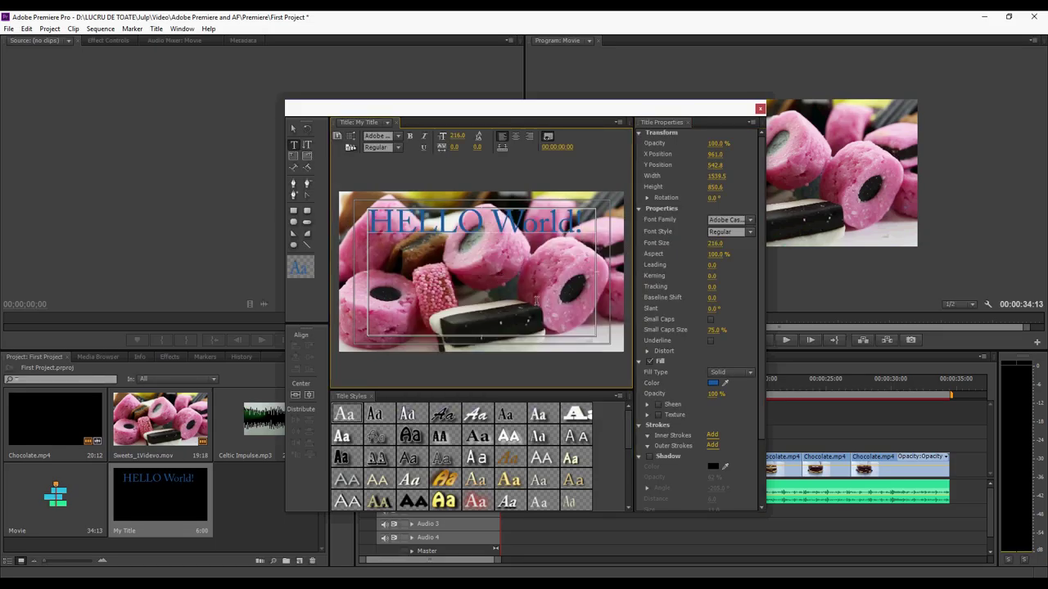
Add a drop shadow at 90% opacity and close the title designer.
click(650, 456)
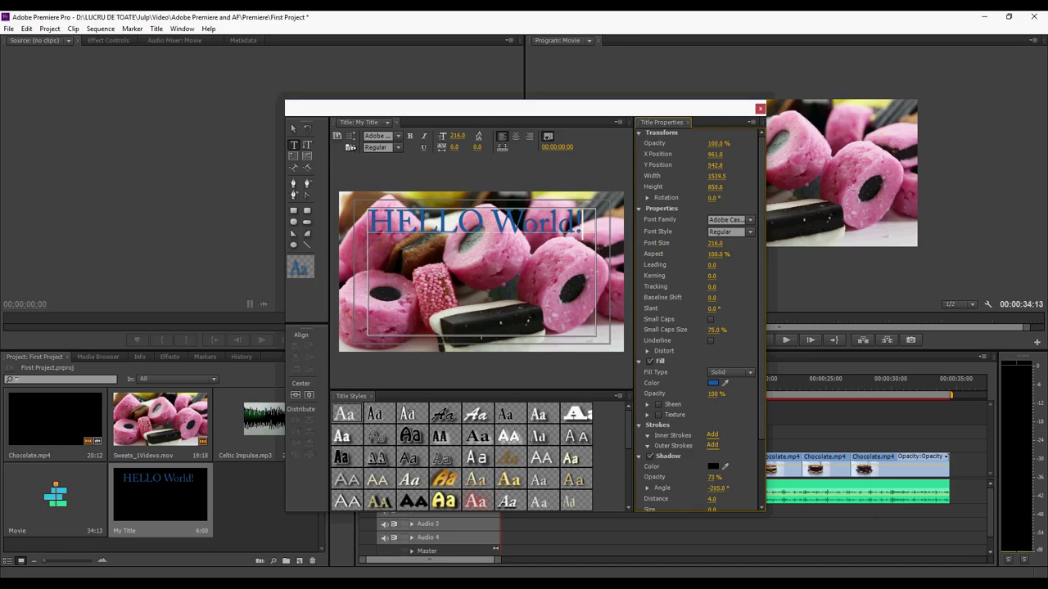
drag(713, 477, 646, 449)
click(515, 246)
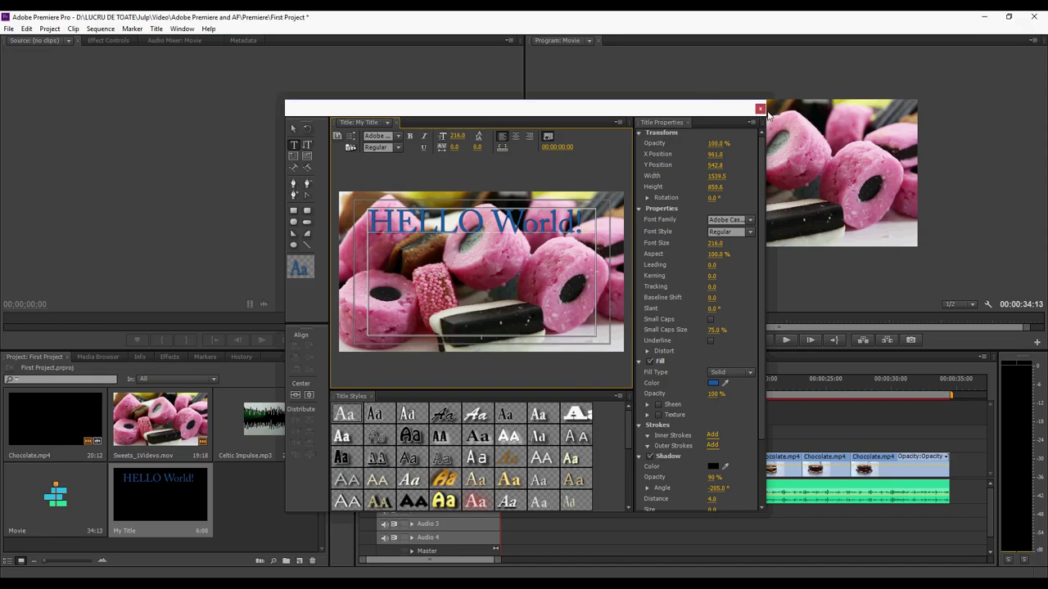
click(760, 110)
Place the My Title clip at 00:00 on Video 3, above the sweets footage.
click(256, 508)
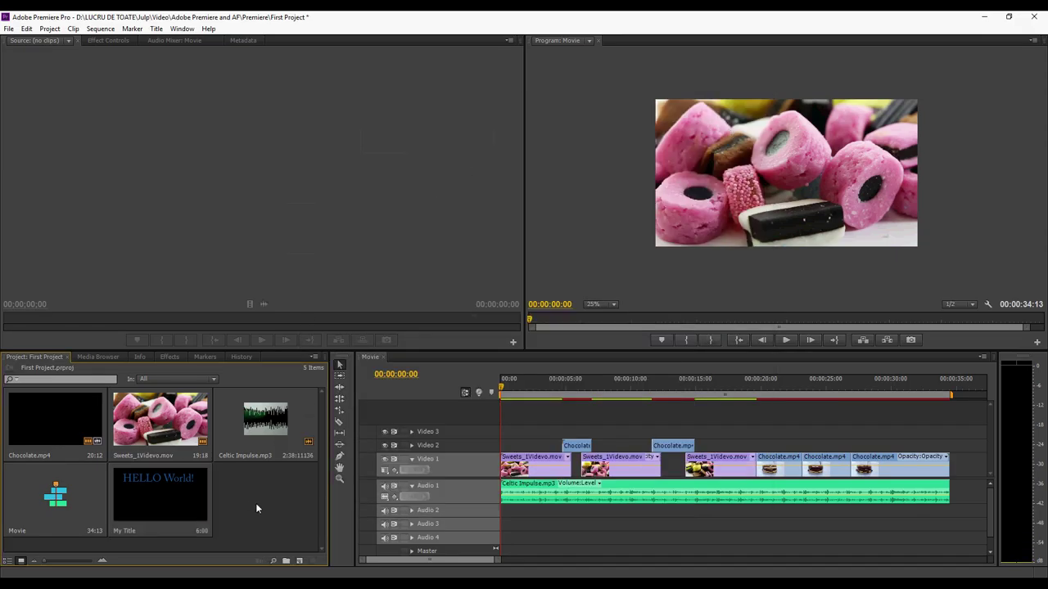
click(150, 479)
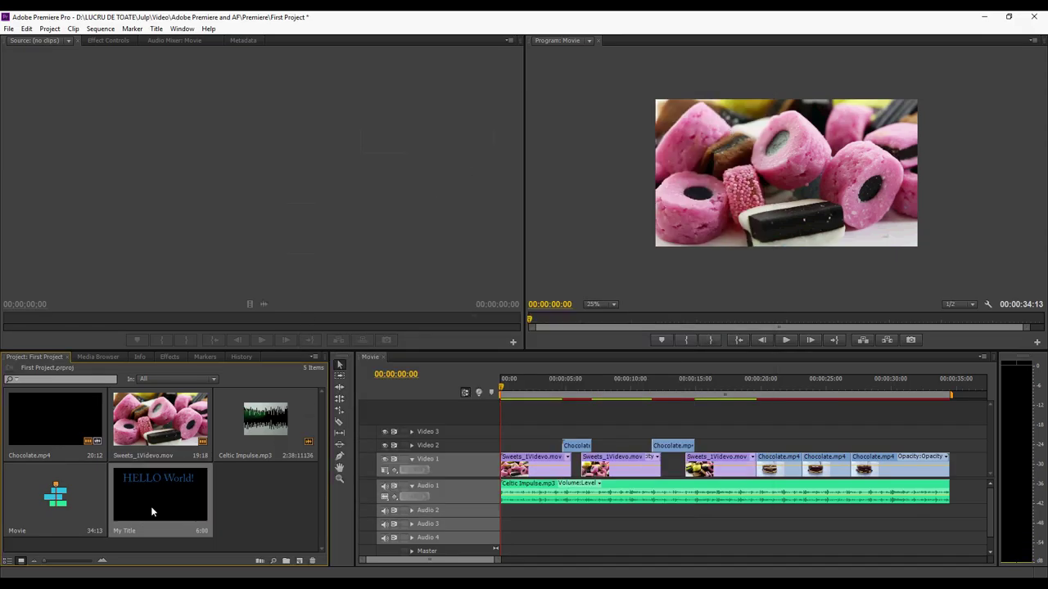
drag(156, 501, 514, 442)
Shorten the title clip, razor-cut it and delete the extra second half.
drag(580, 431, 534, 431)
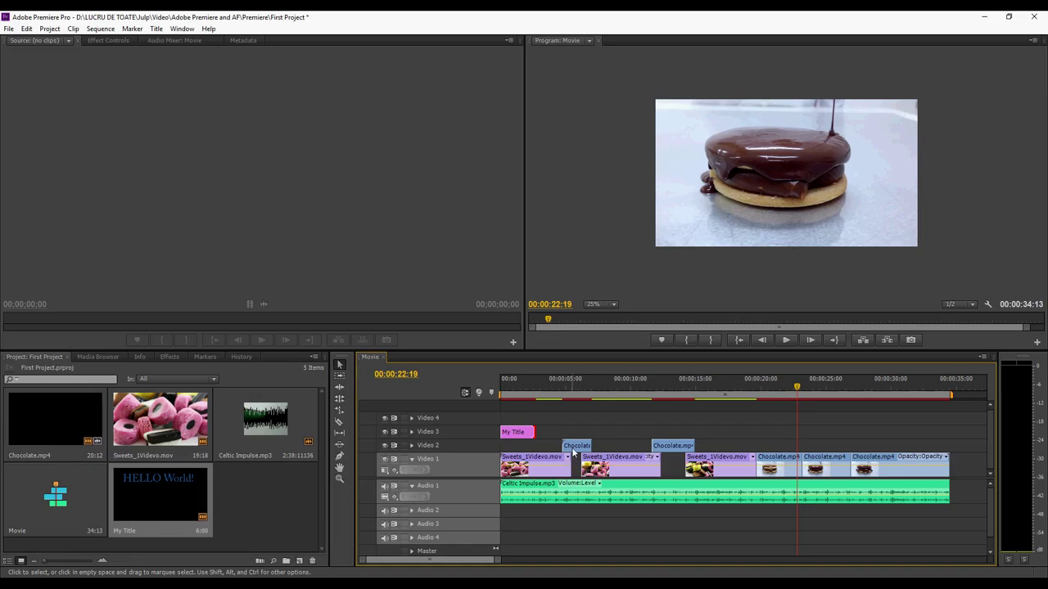
click(339, 423)
click(519, 431)
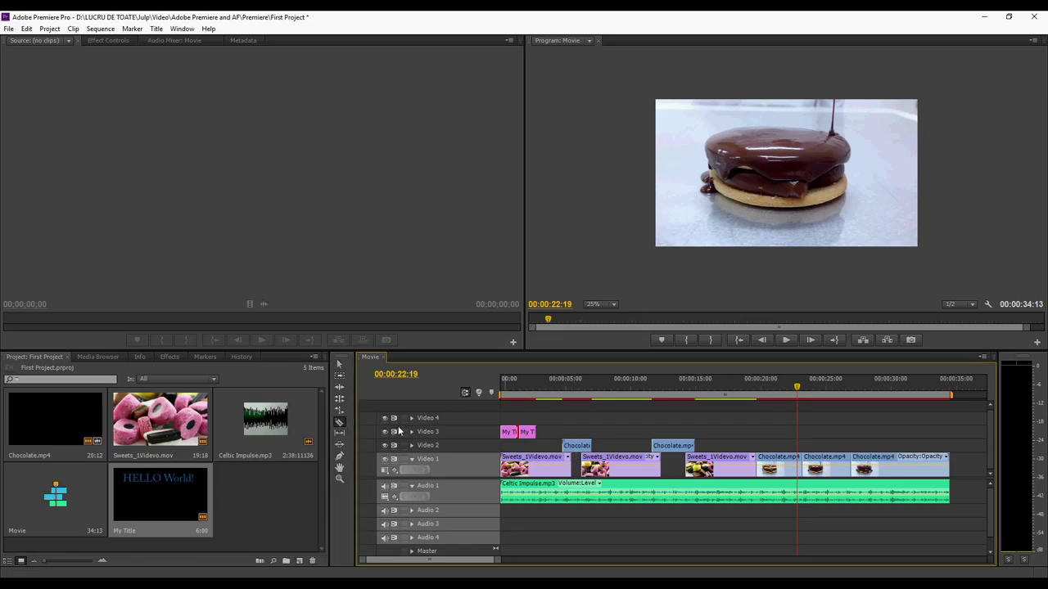
click(339, 366)
click(528, 431)
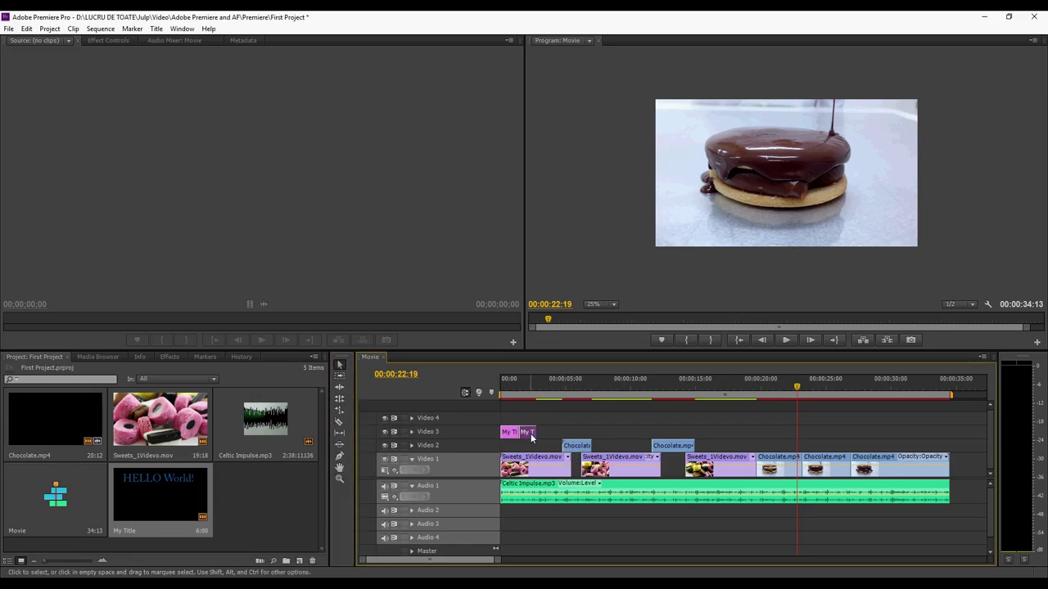
key(Delete)
Lengthen the My Title clip by about two seconds from the sequence start.
mouse_move(516, 396)
mouse_down()
mouse_move(526, 392)
mouse_move(501, 394)
mouse_up()
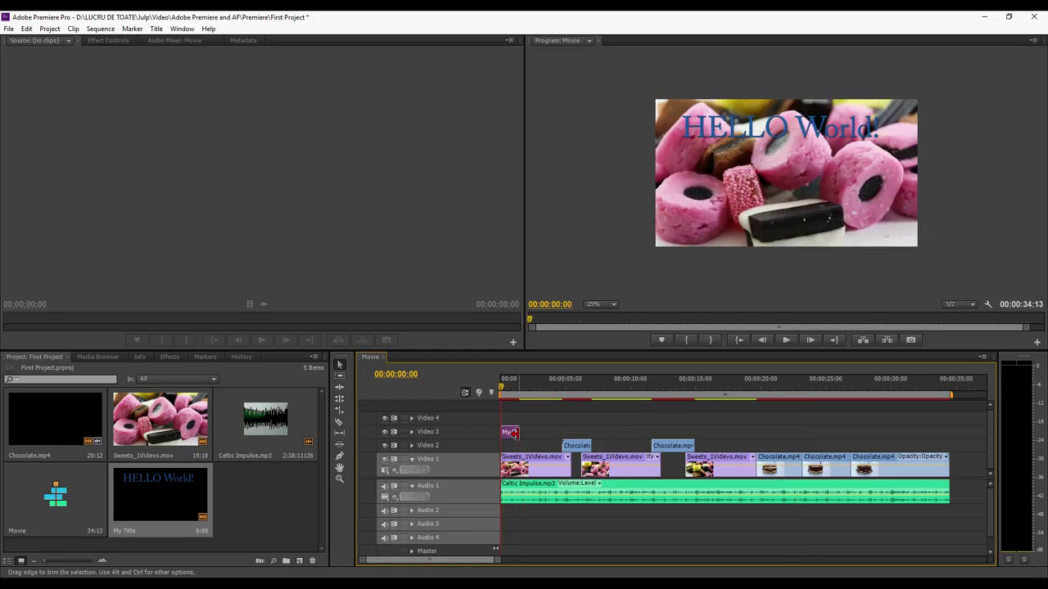
drag(517, 432, 556, 432)
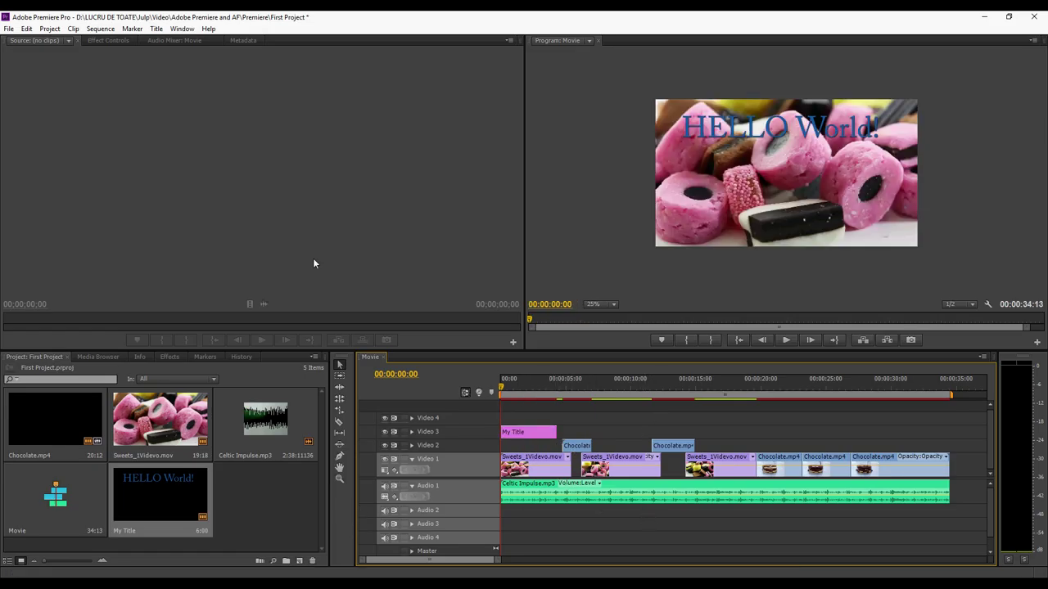
click(8, 28)
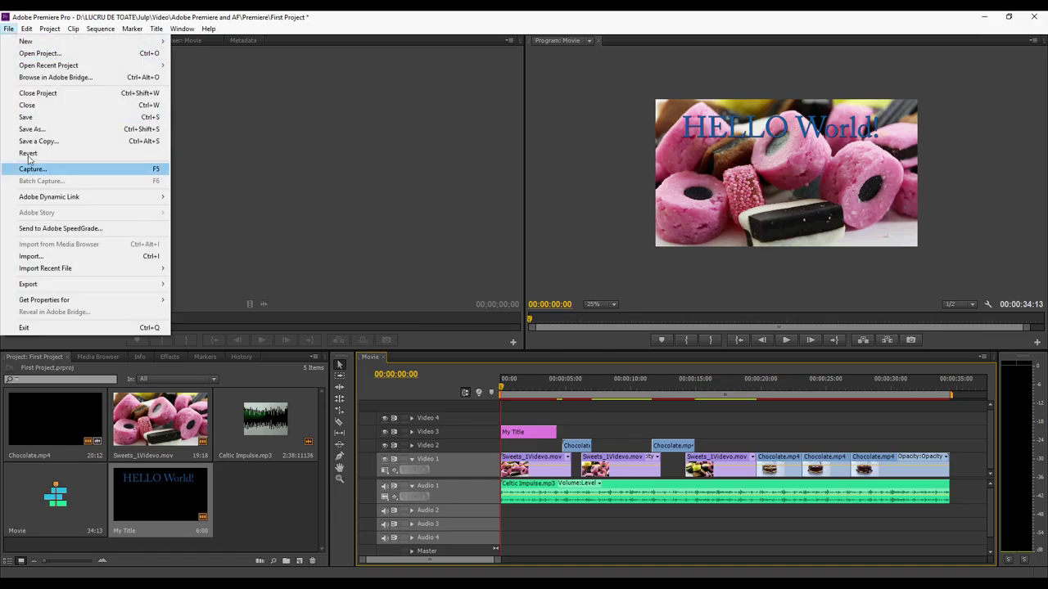
Set export to H.264 with the YouTube HD 1080p 23.976 preset, keeping output Movie.mp4.
mouse_move(25, 289)
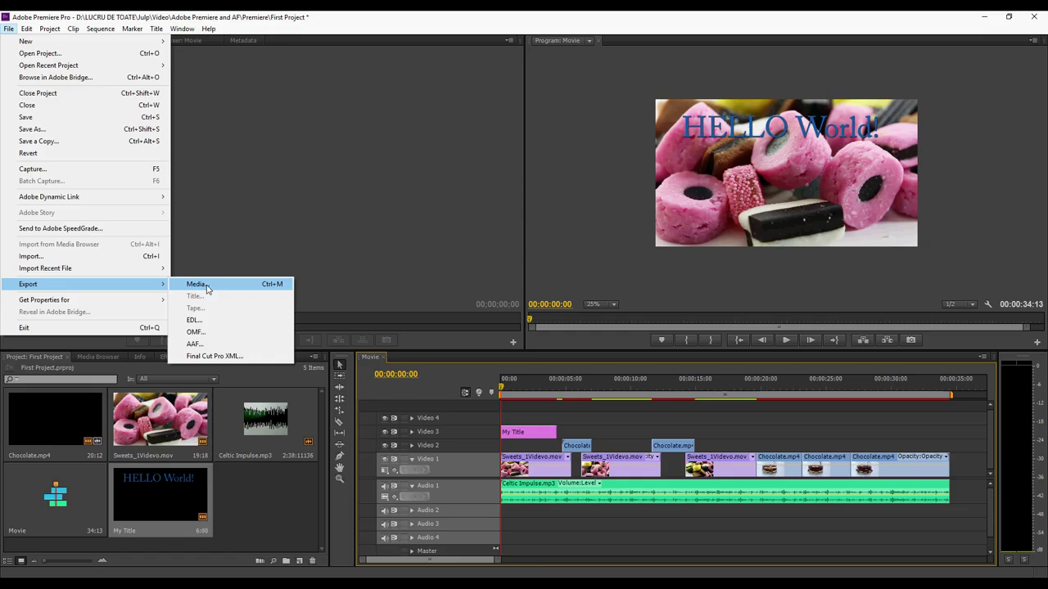
click(233, 287)
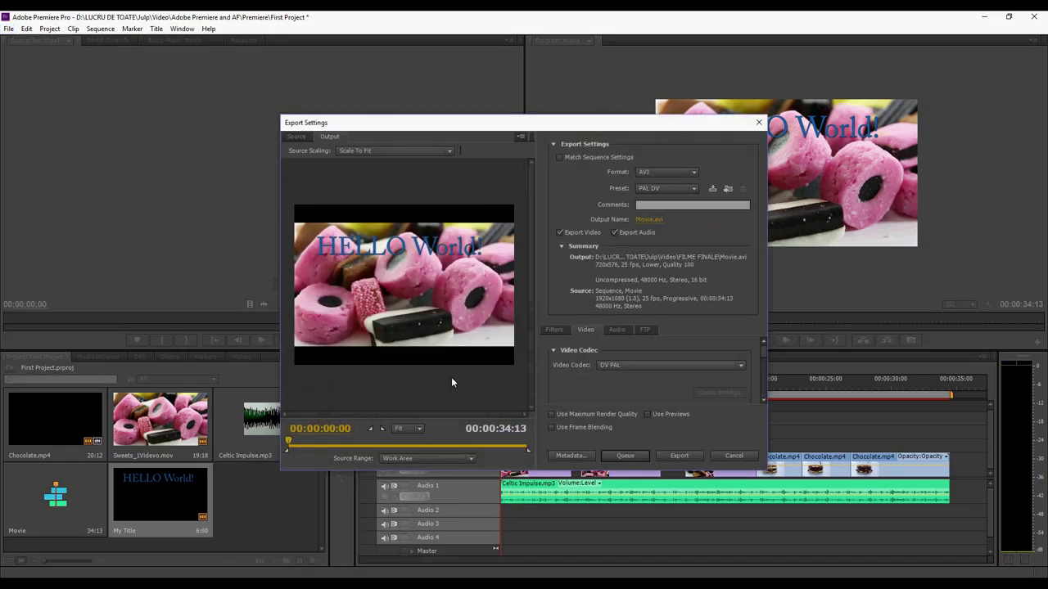
click(660, 173)
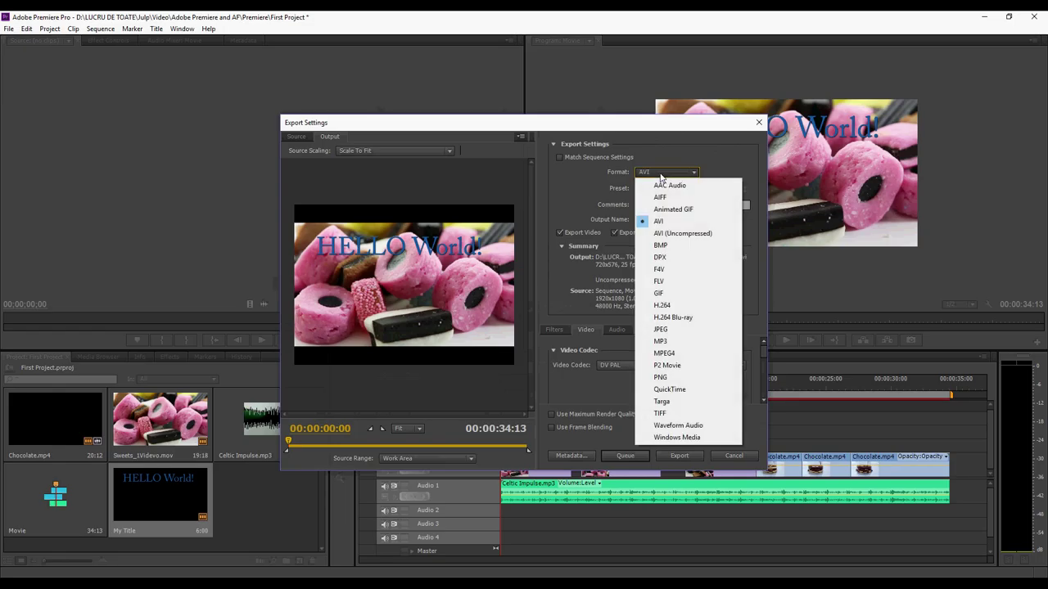
click(663, 304)
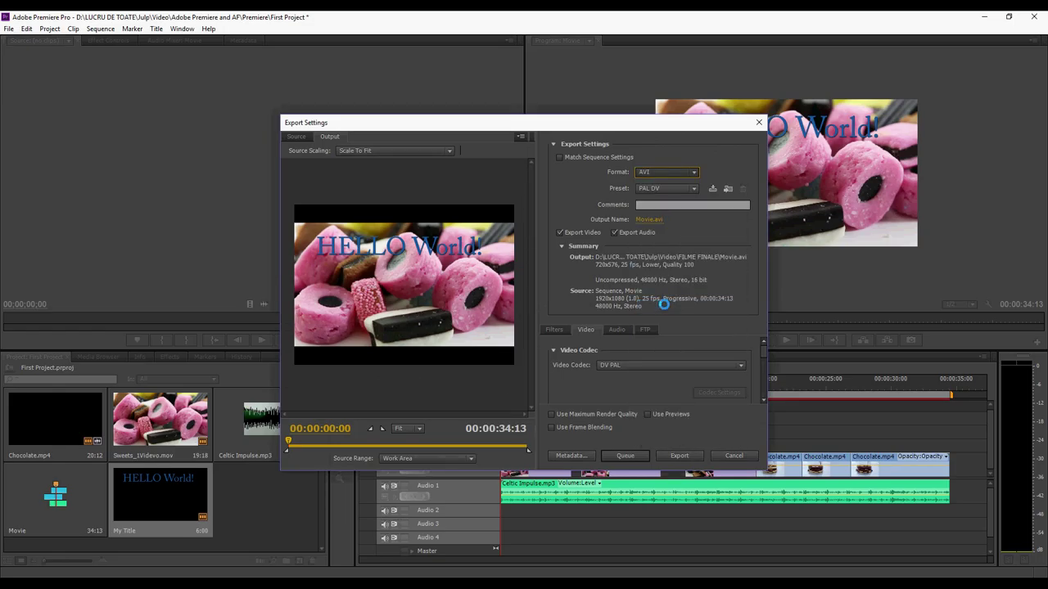
click(650, 190)
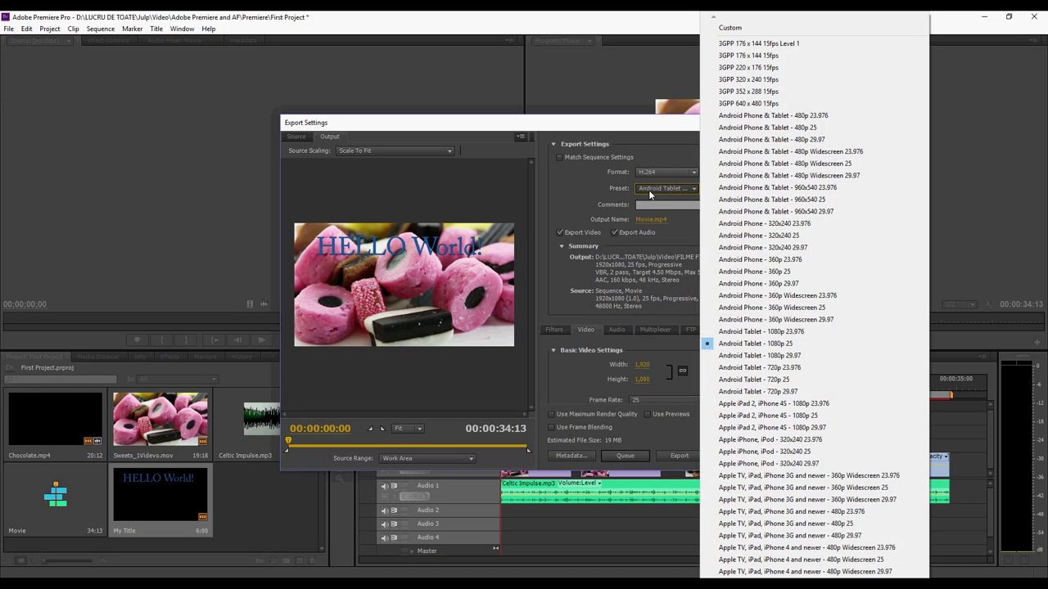
scroll(751, 565, down, 13)
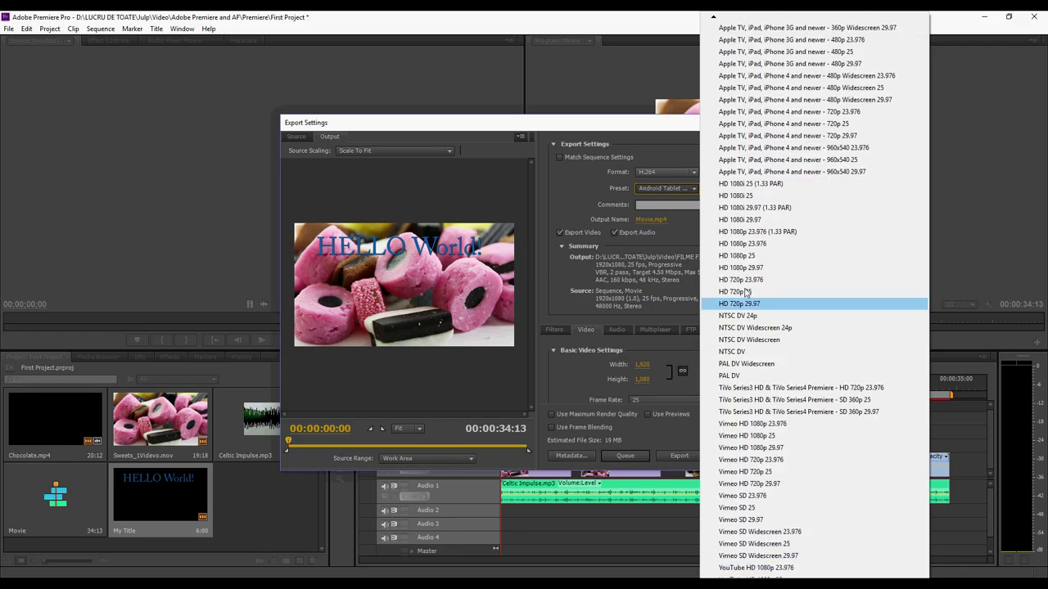
click(751, 567)
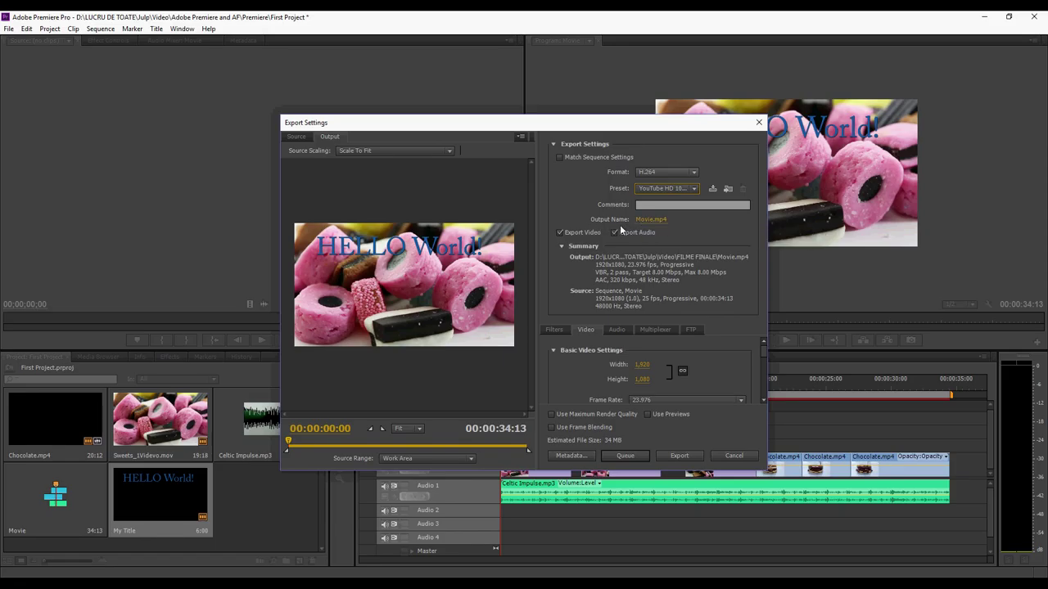
click(642, 218)
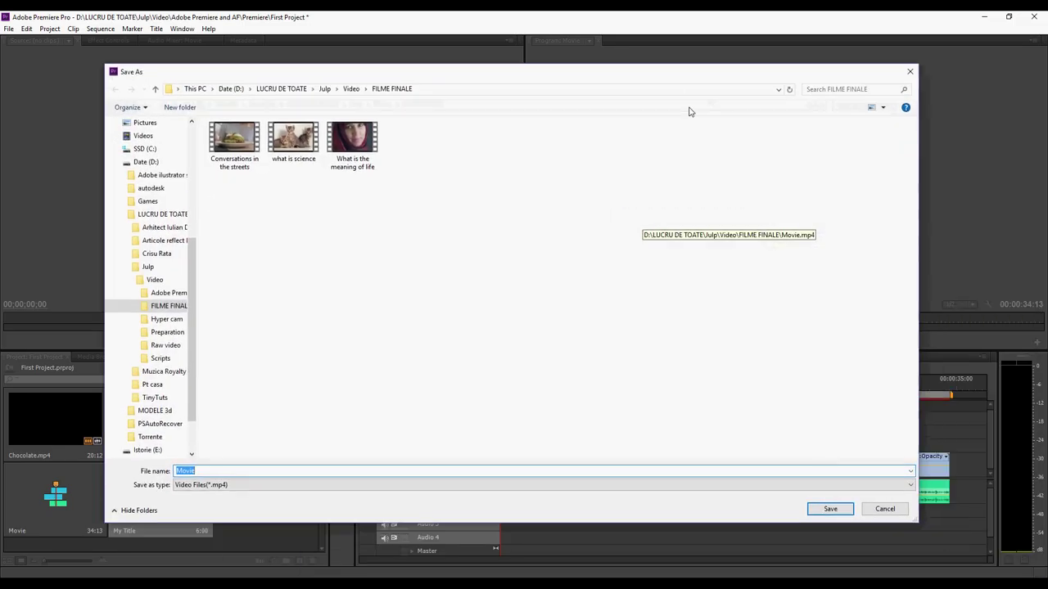
click(885, 508)
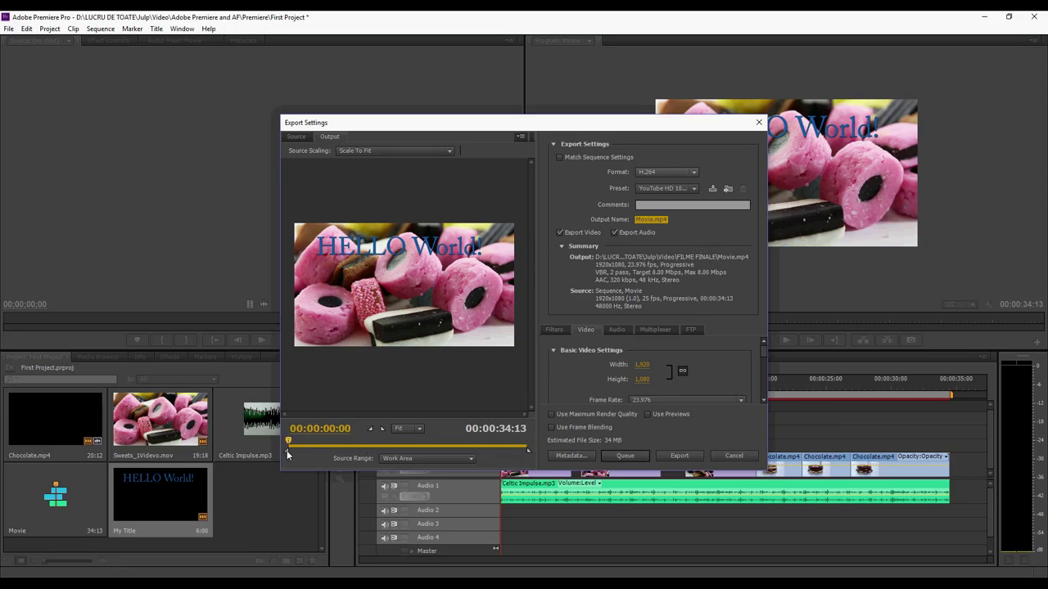
Reset the export range to start at the beginning and begin encoding Movie.mp4.
drag(286, 451, 330, 454)
mouse_move(528, 452)
mouse_down()
mouse_move(473, 449)
mouse_move(533, 453)
mouse_up()
drag(331, 452, 272, 456)
click(683, 454)
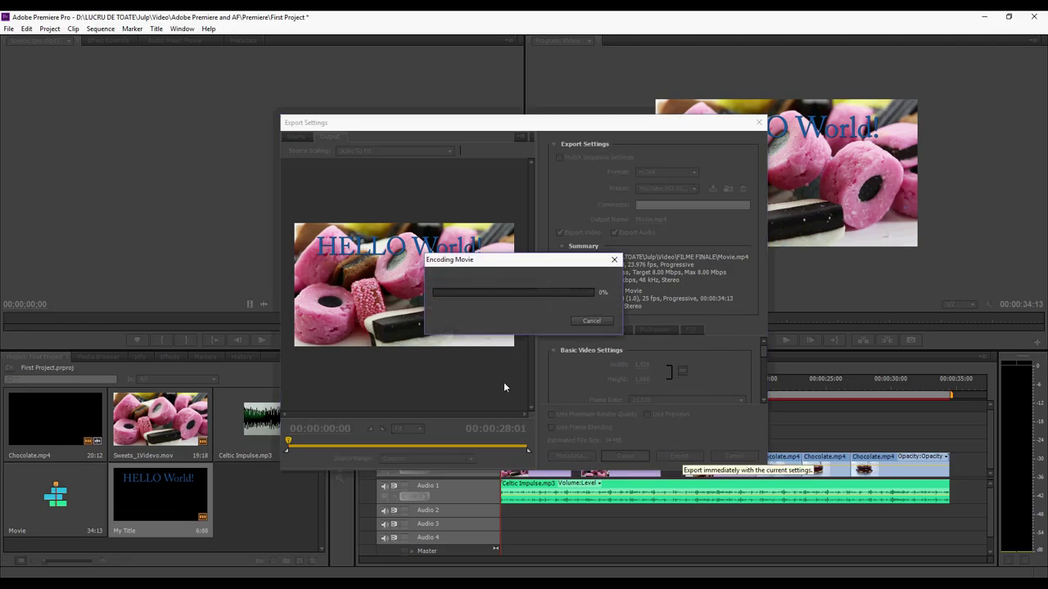